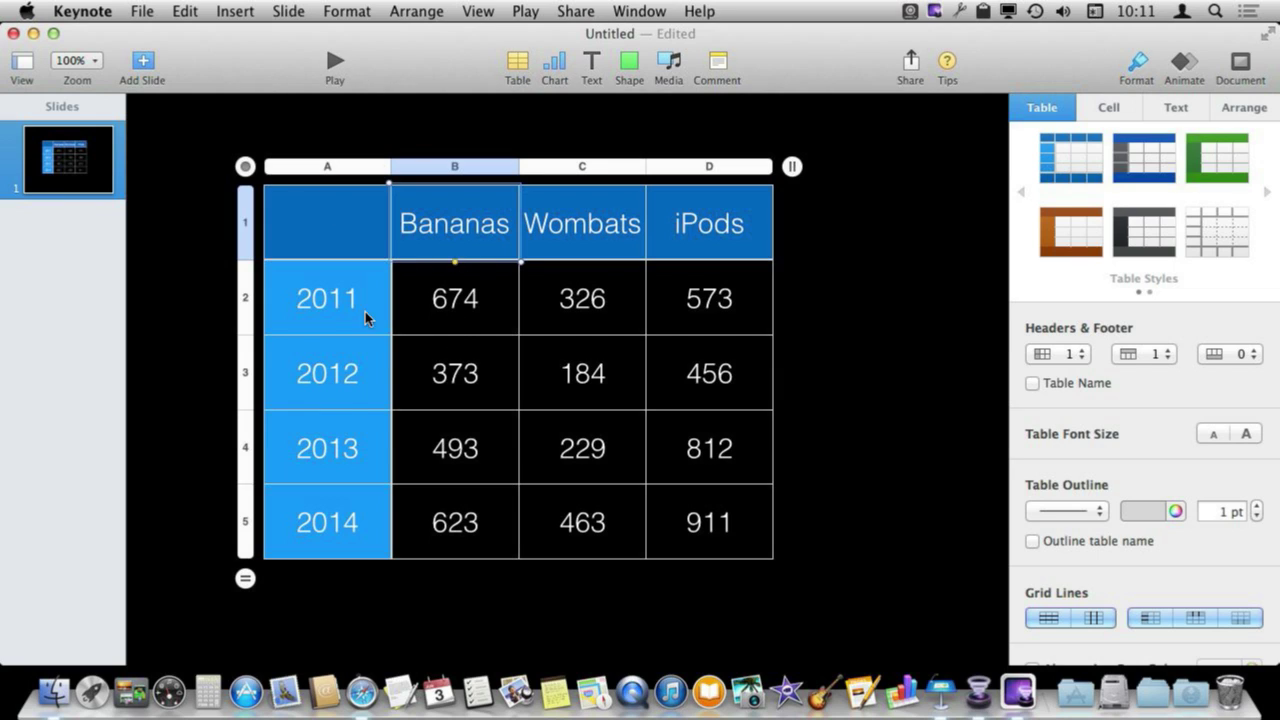
Step: Give the table a Move In build-in and preview it in the slideshow
left_click(351, 62)
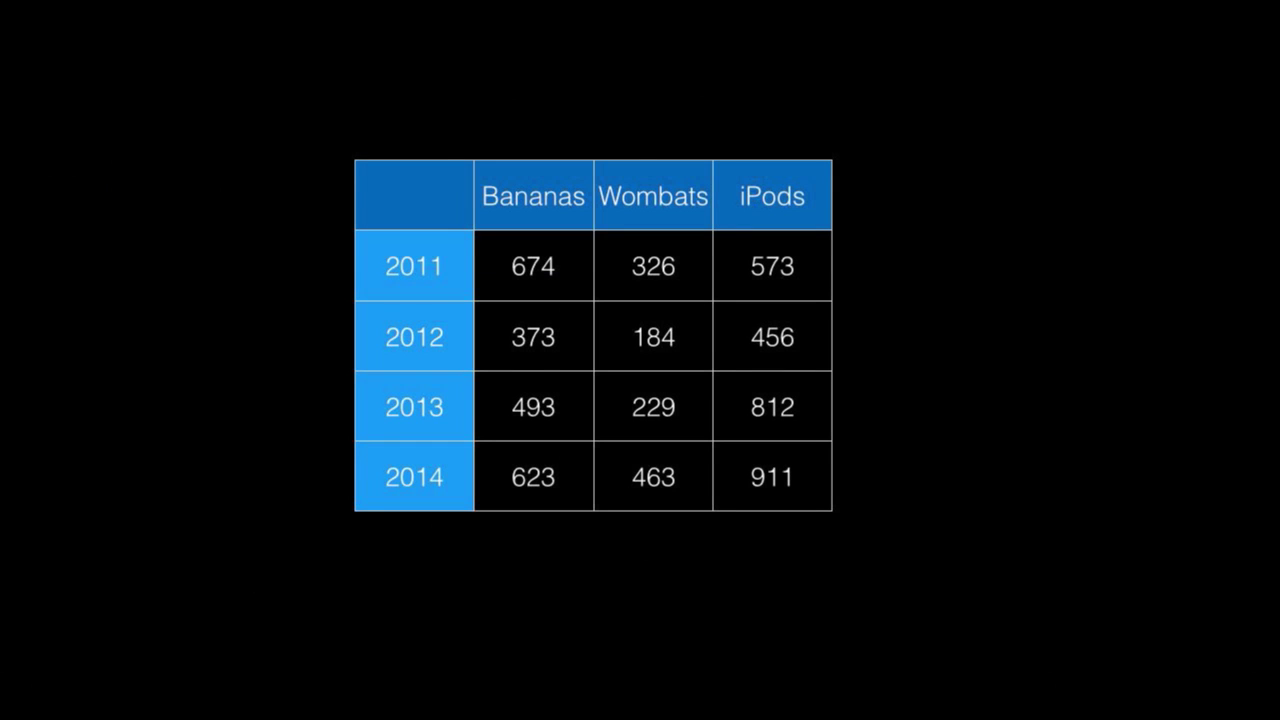
key("Escape")
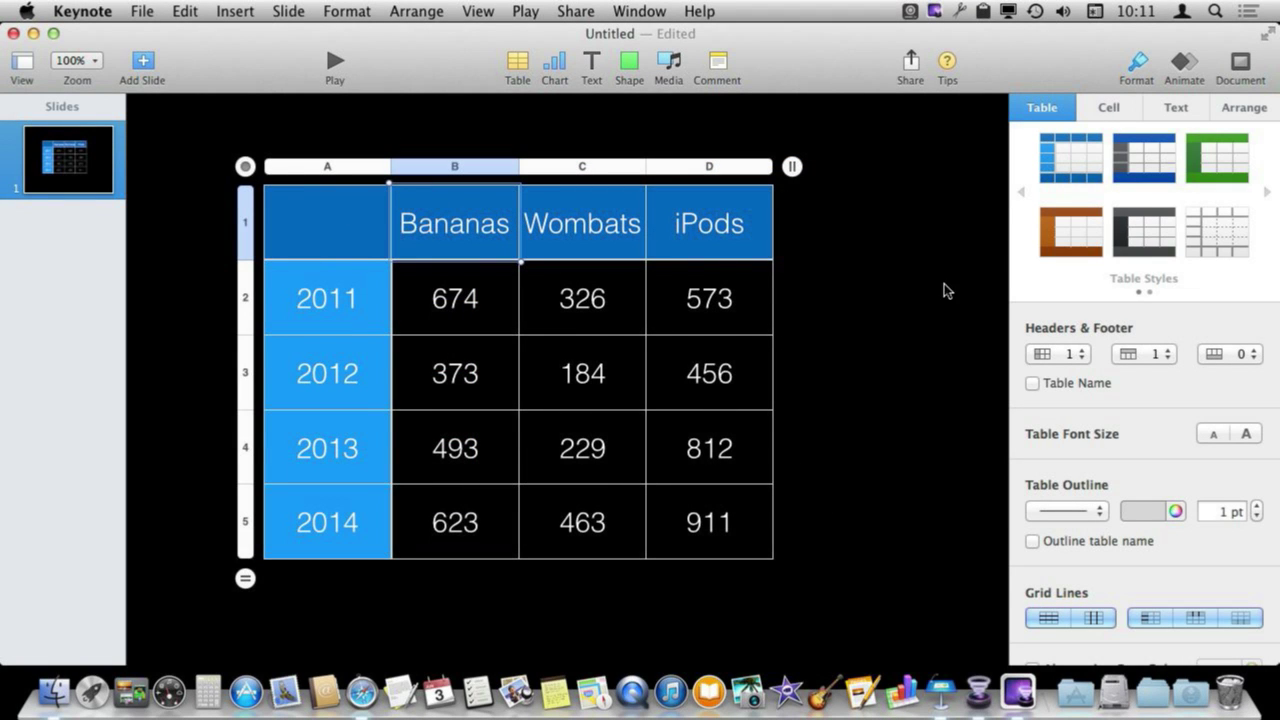
left_click(1182, 68)
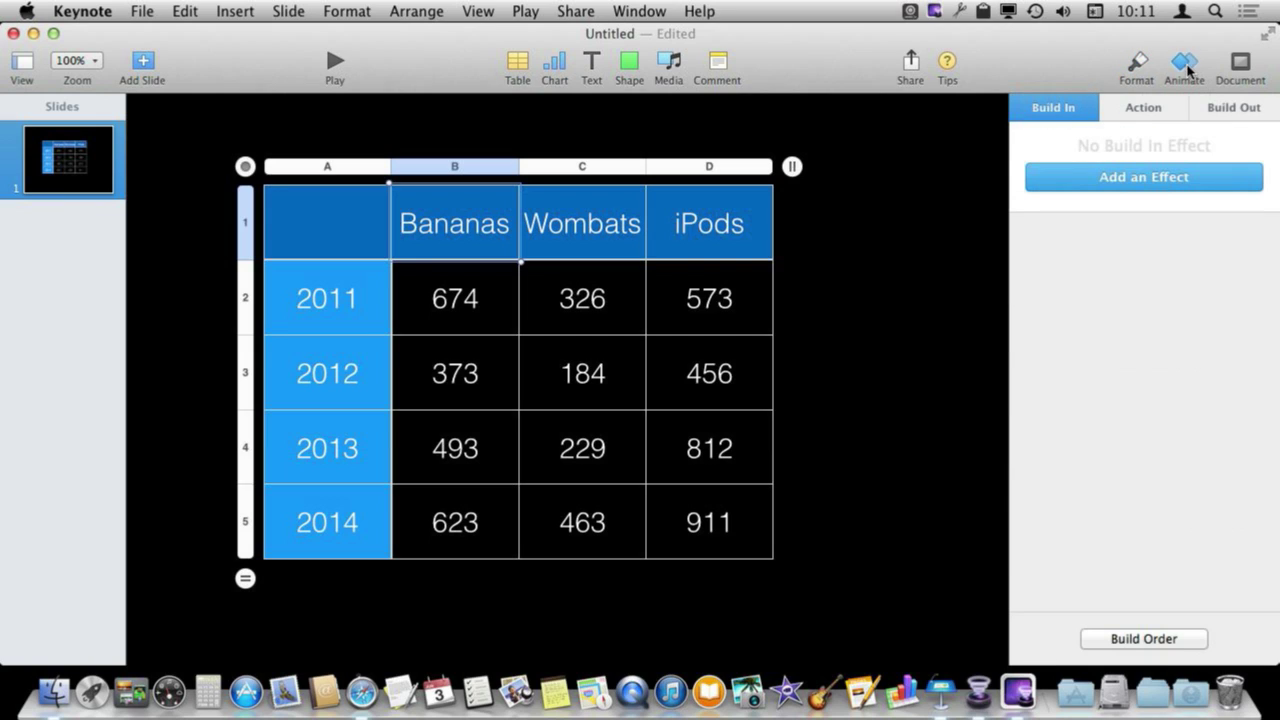
left_click(1124, 182)
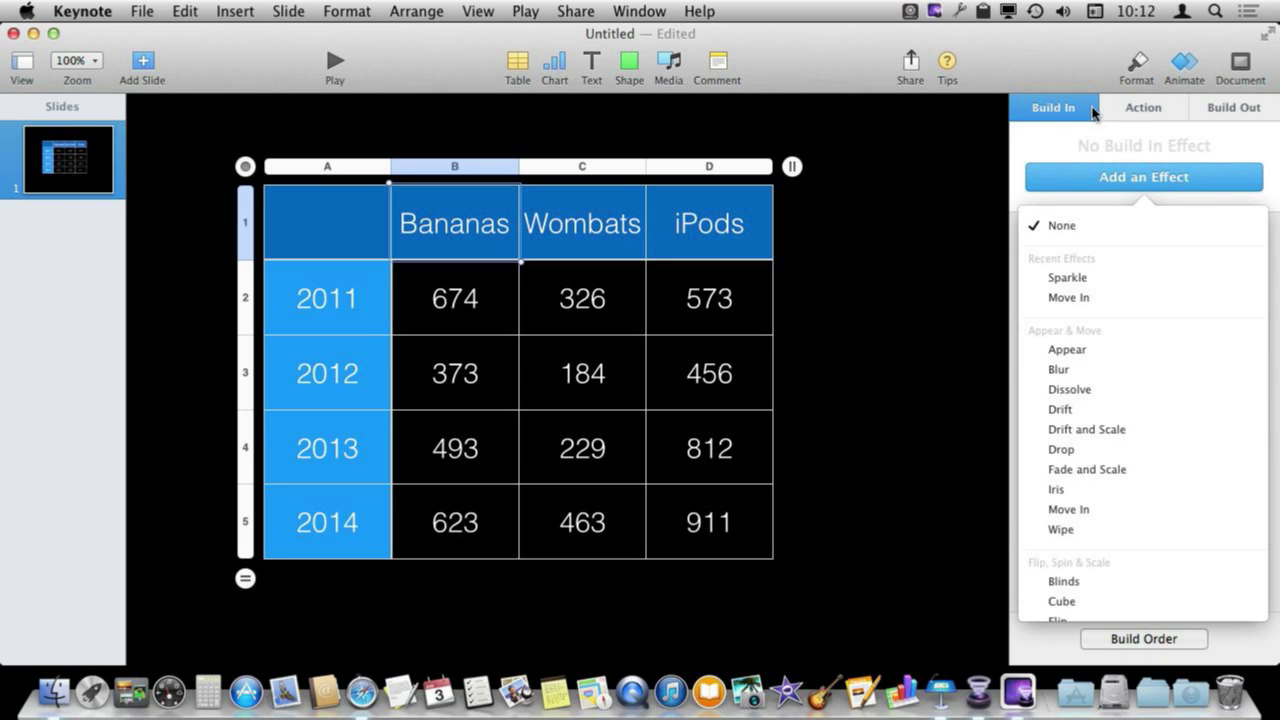
left_click(1068, 297)
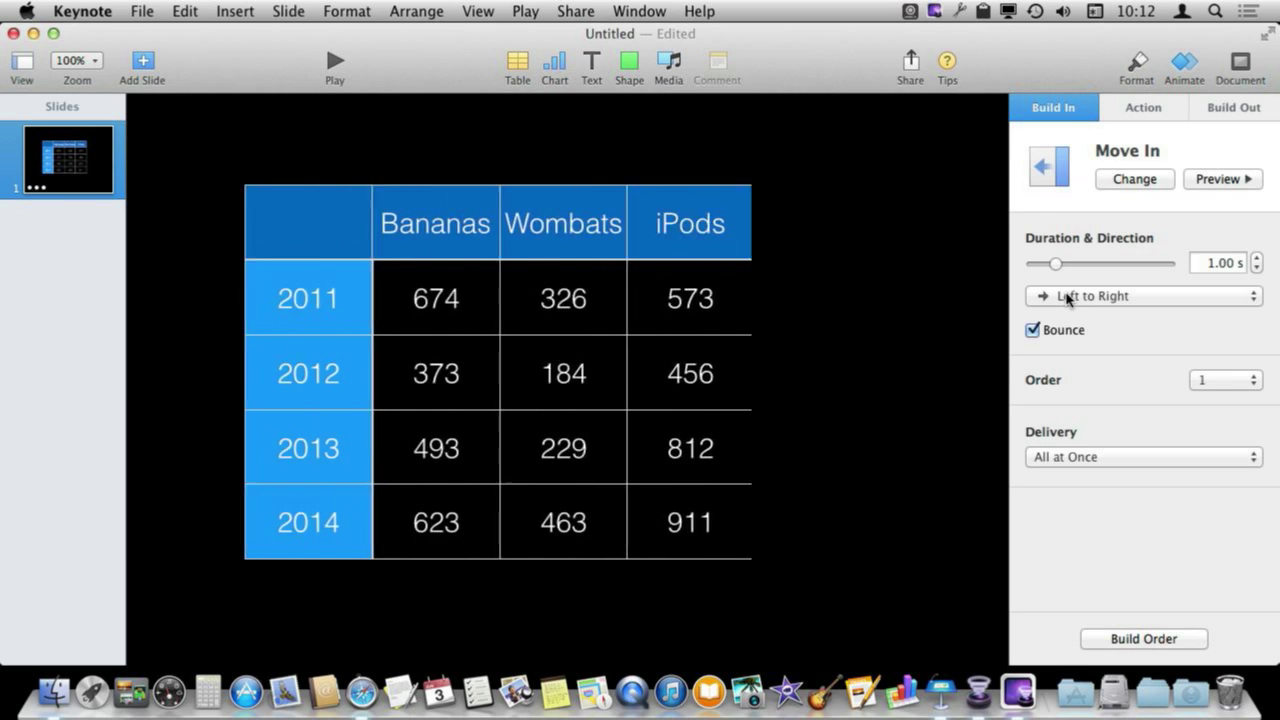
left_click(336, 62)
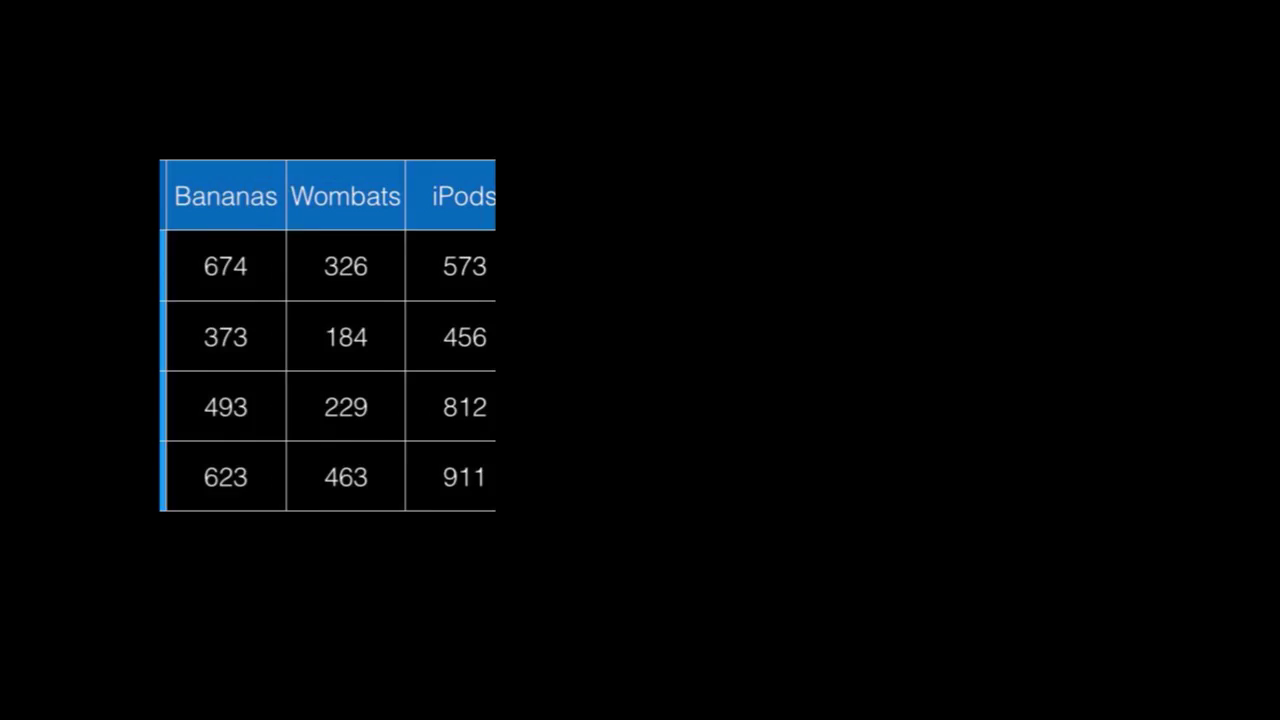
key("Escape")
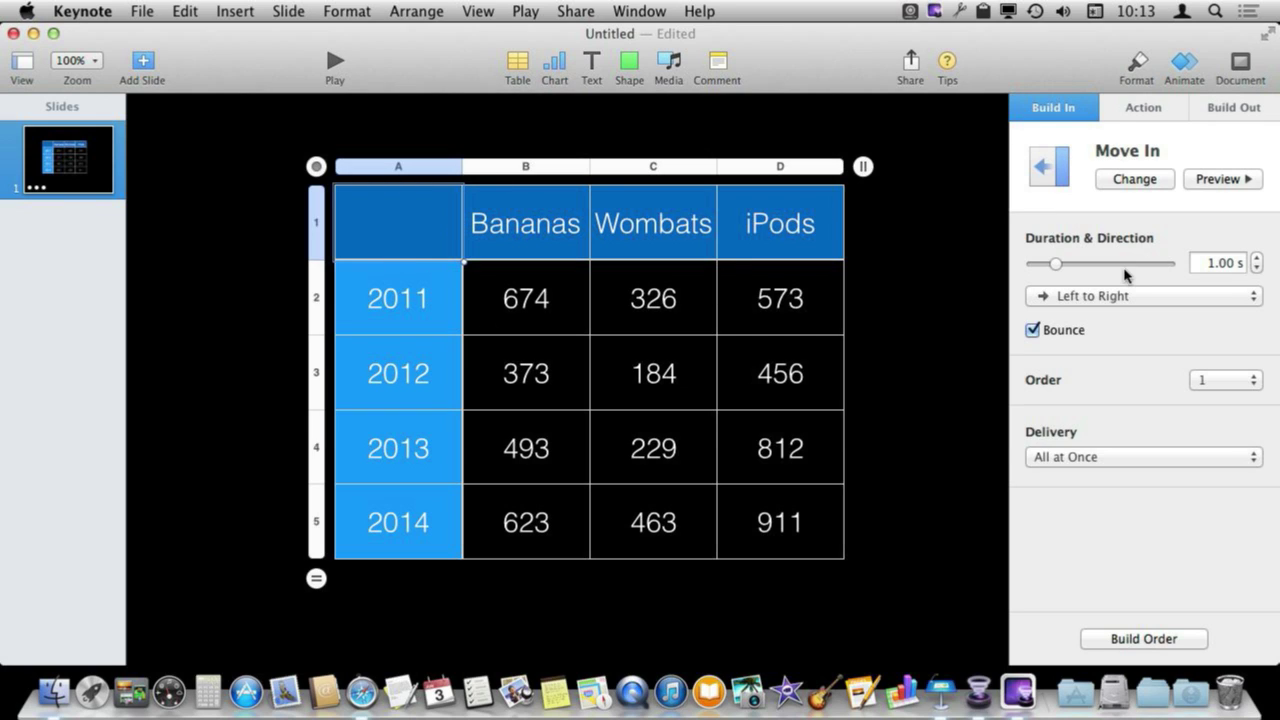
left_click(1063, 459)
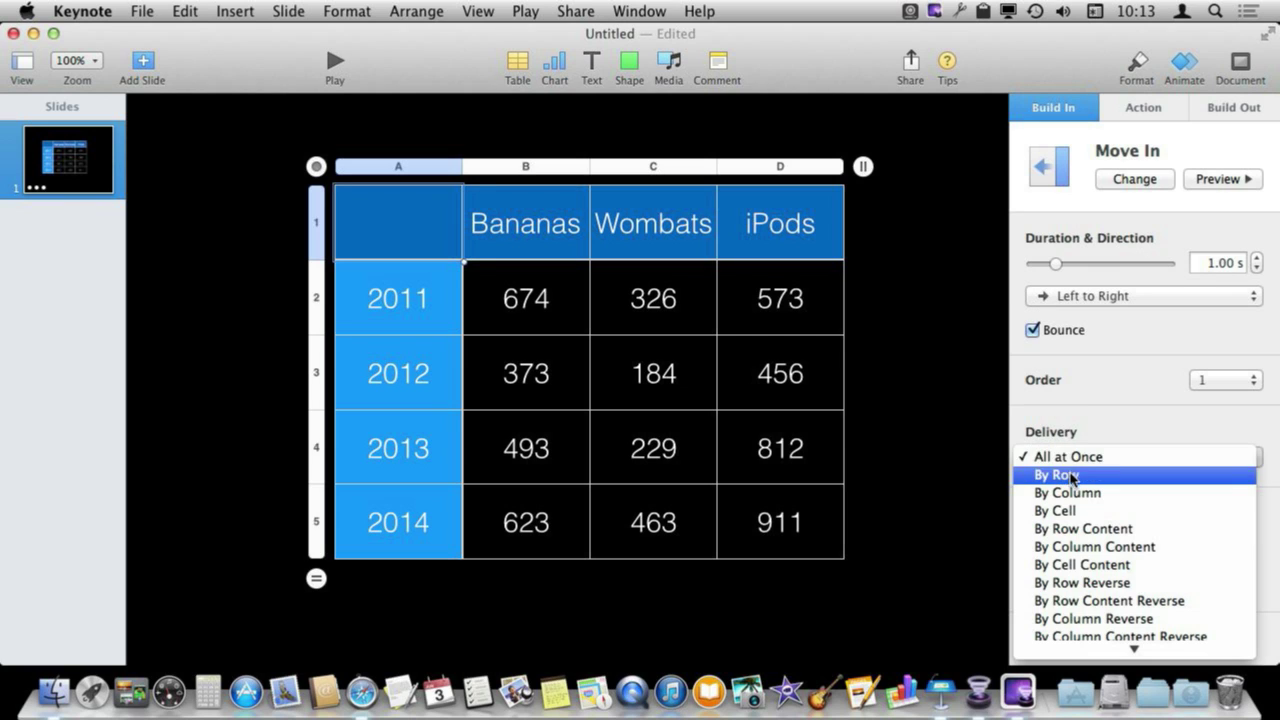
left_click(1070, 476)
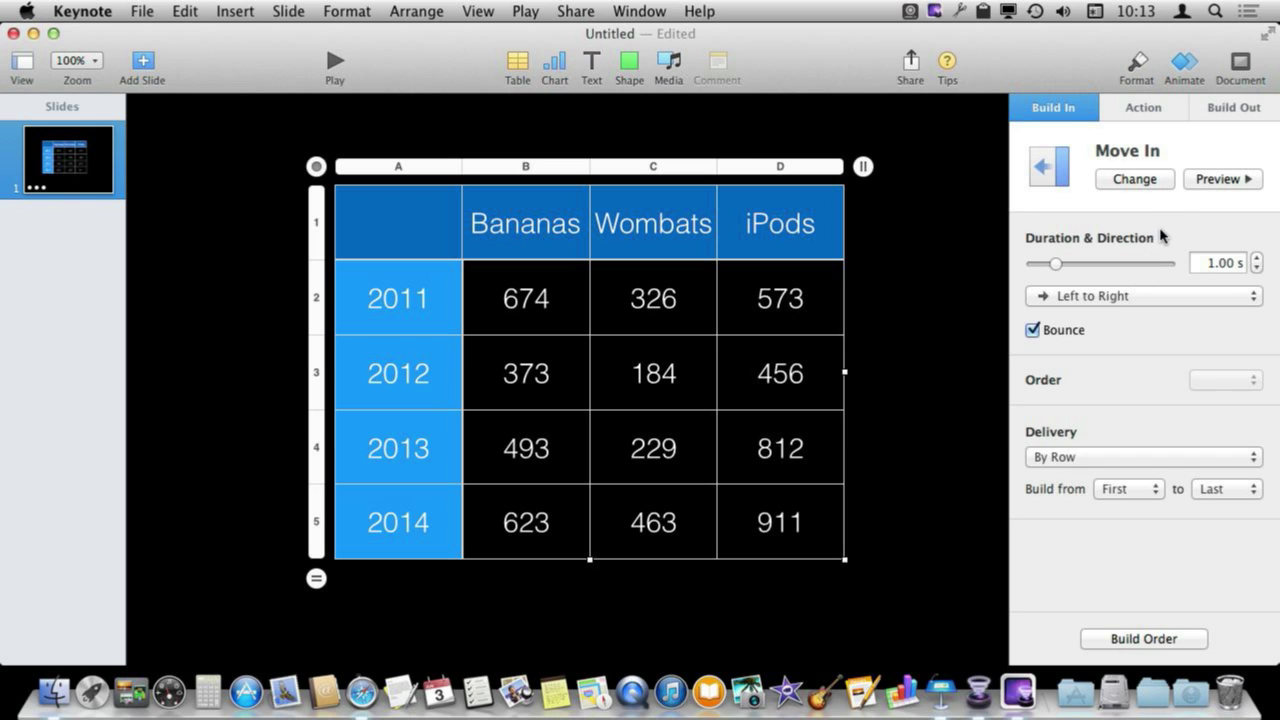
left_click(1210, 187)
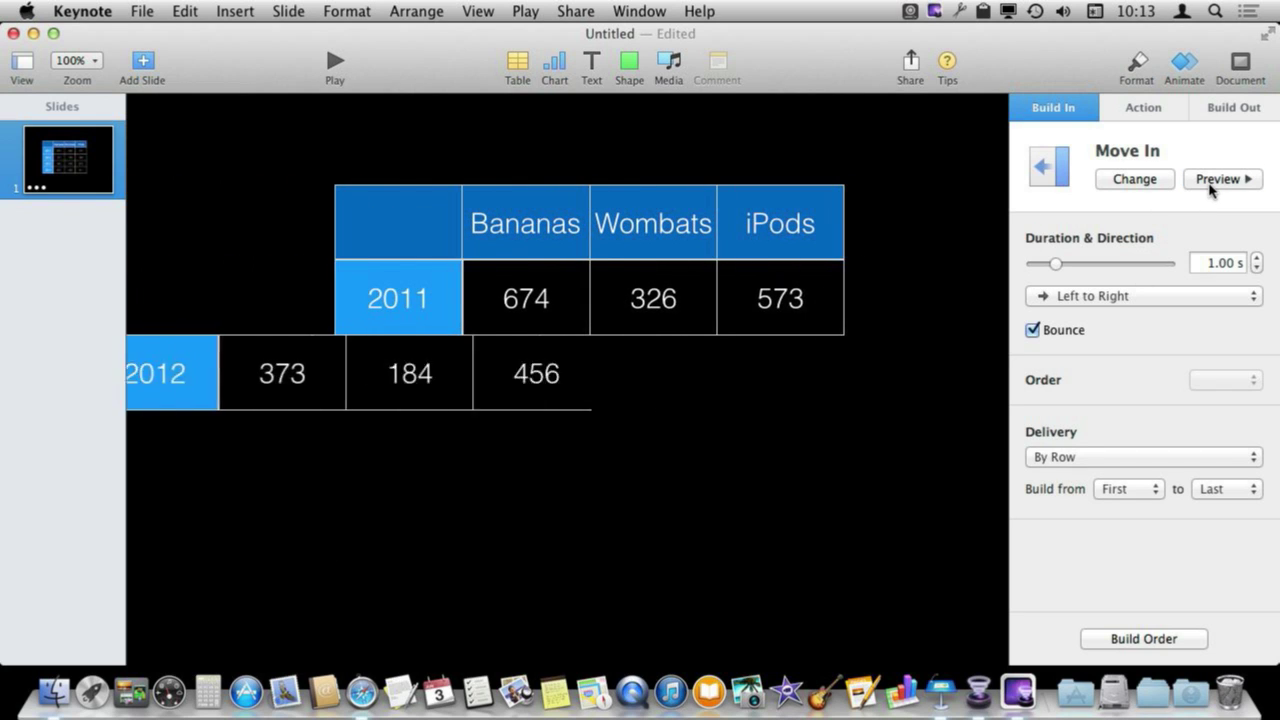
left_click(1081, 463)
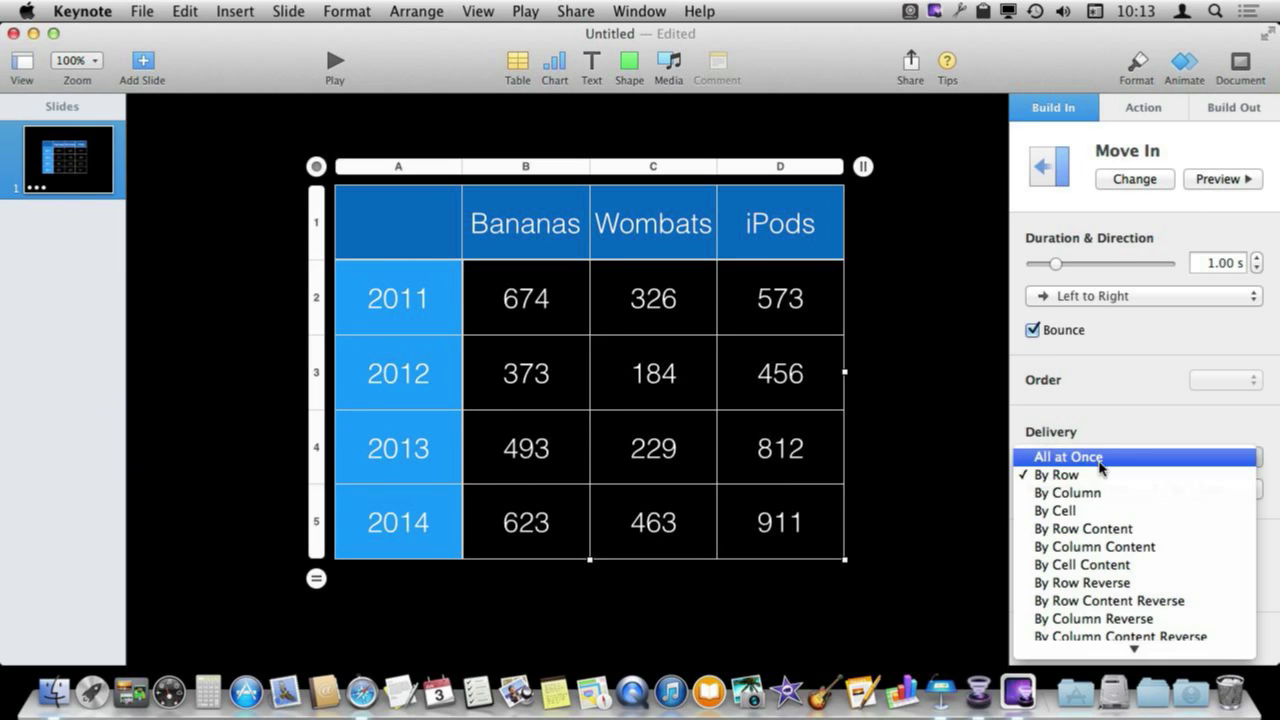
left_click(1080, 512)
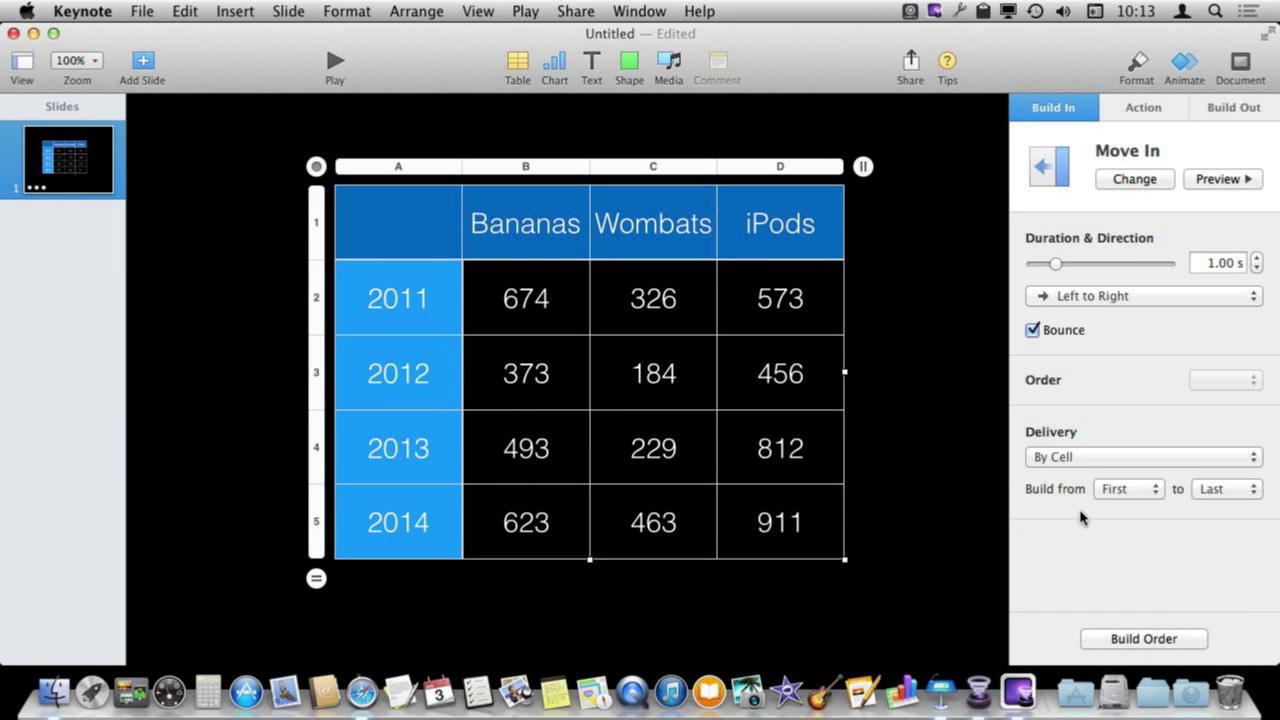
left_click(1257, 268)
left_click(1257, 268)
left_click(1257, 268)
left_click(1257, 268)
left_click(1257, 268)
left_click(1232, 180)
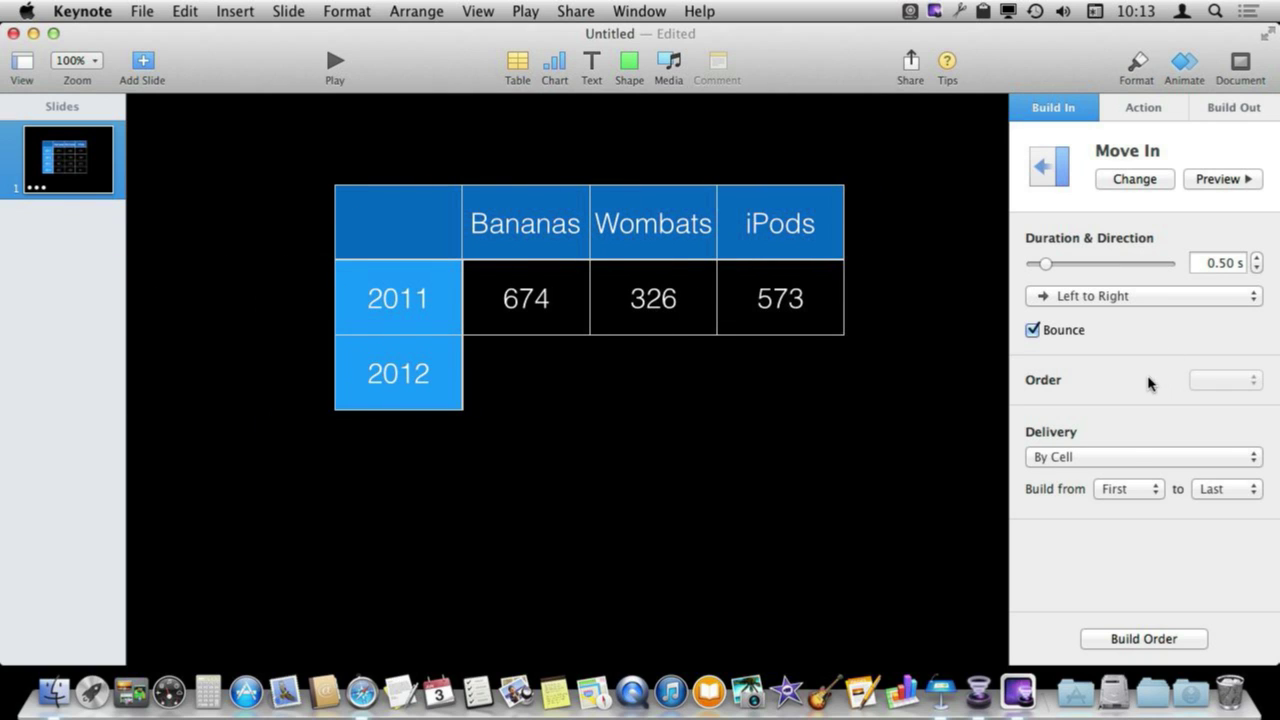
left_click(1115, 462)
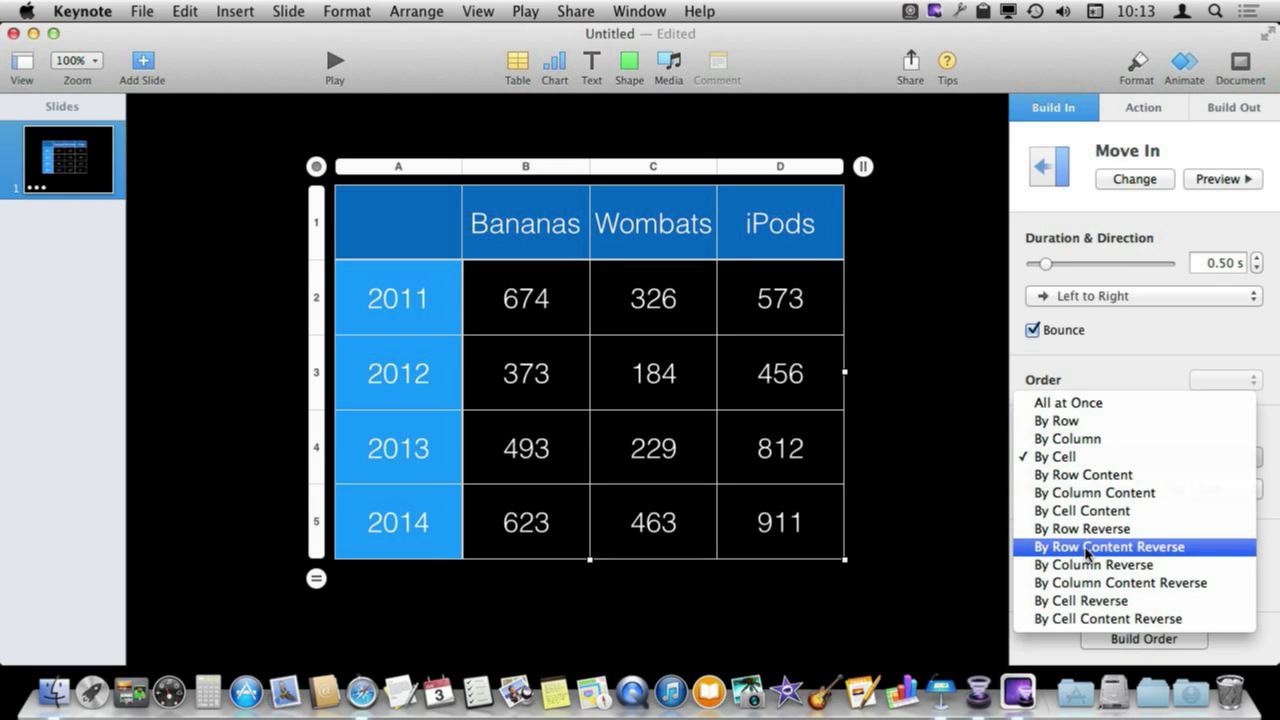
left_click(1086, 618)
left_click(1212, 181)
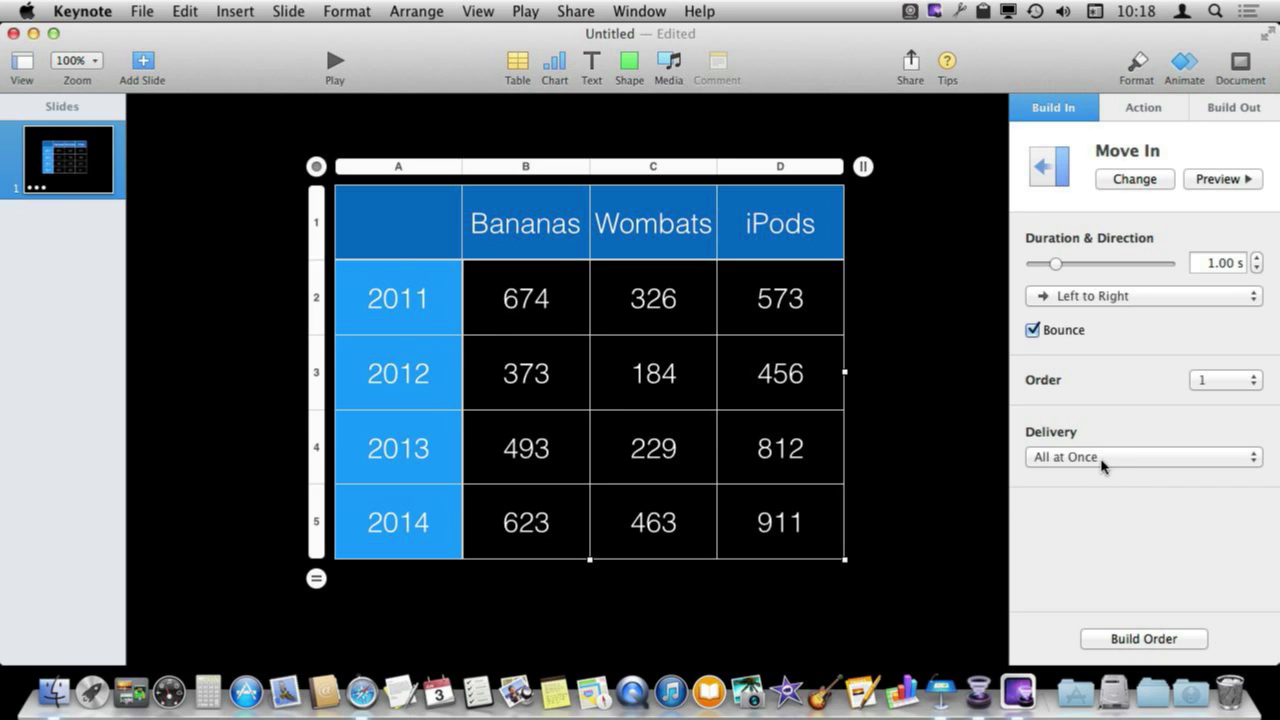
Step: Deliver the table build By Cell starting from cell 5, and preview it
left_click(1073, 457)
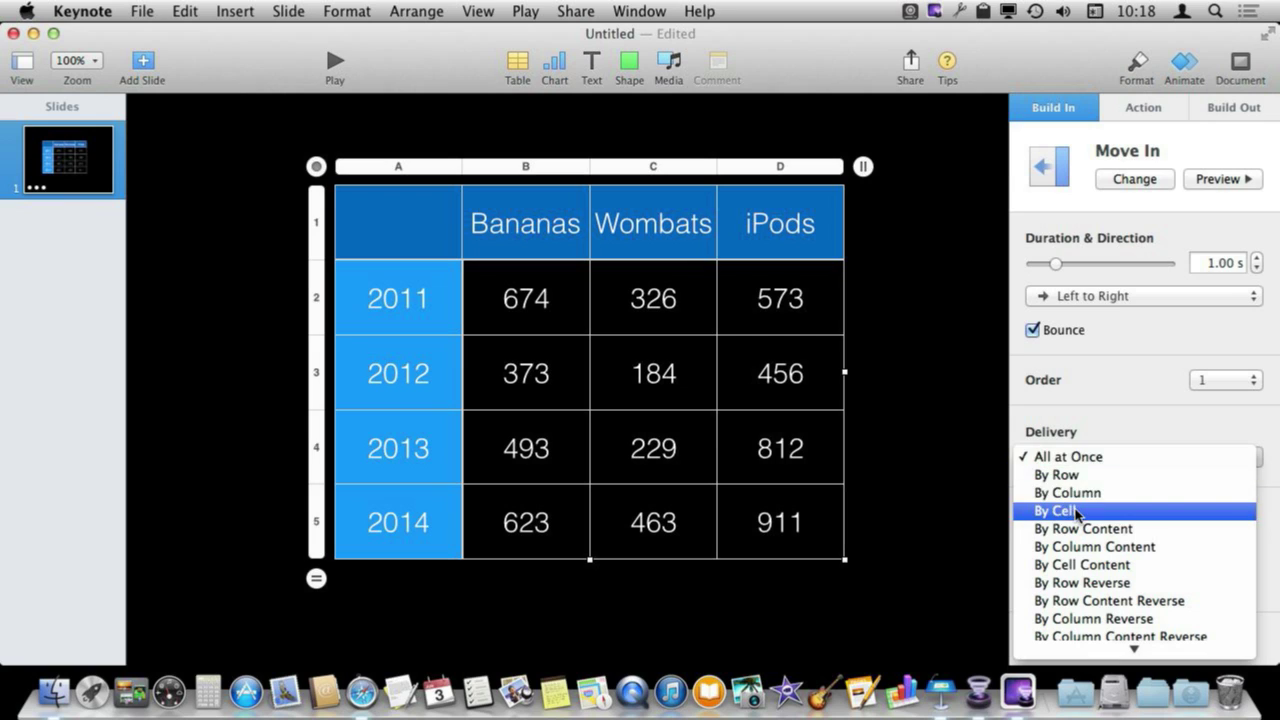
left_click(1077, 513)
left_click(1138, 490)
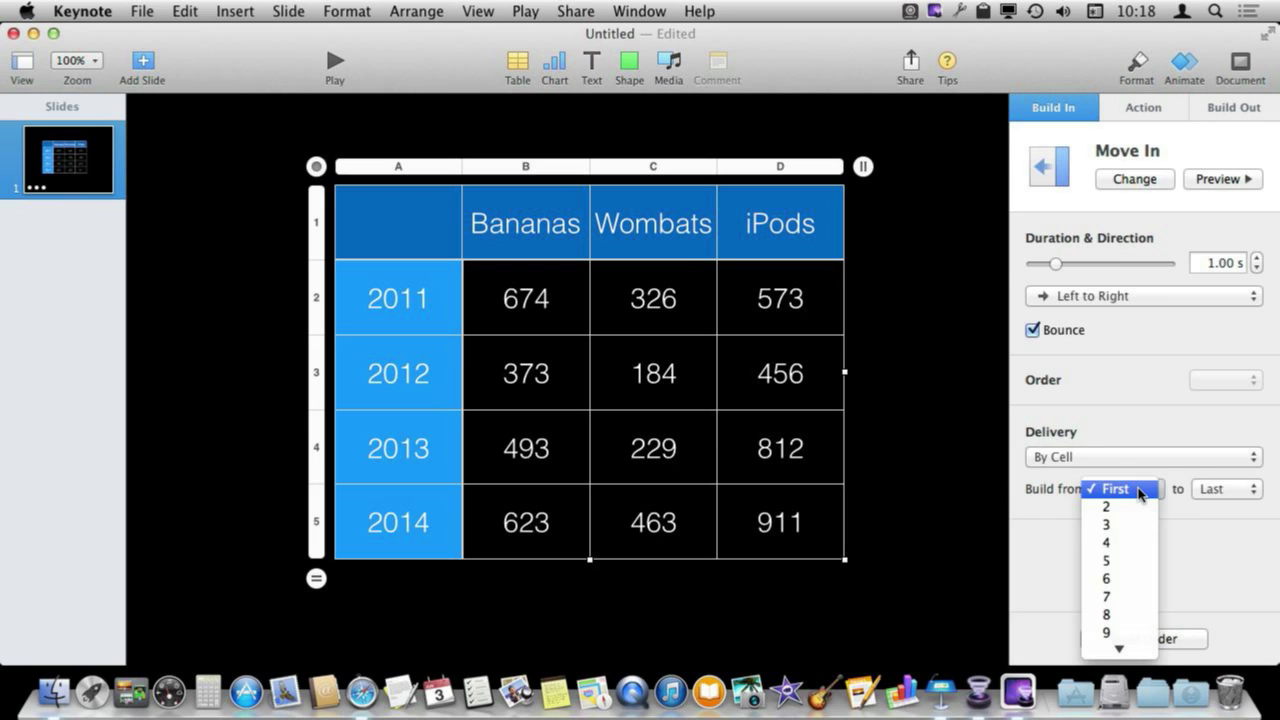
left_click(1118, 561)
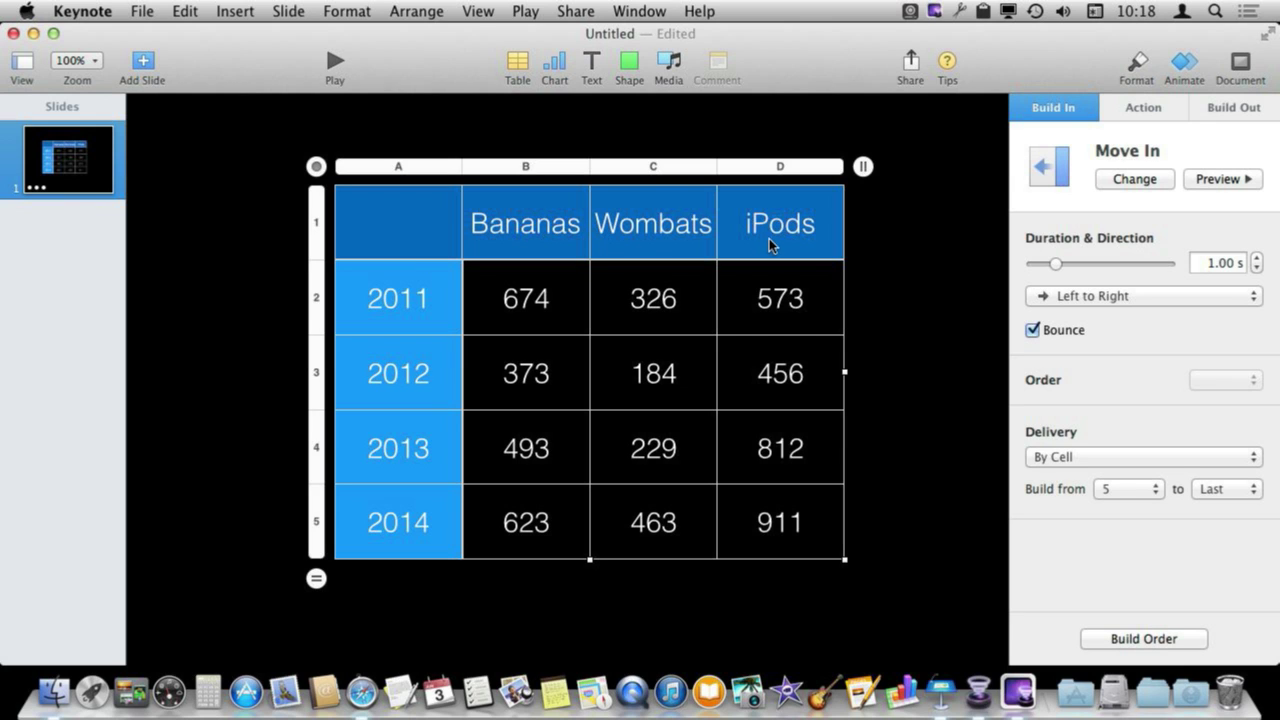
left_click(335, 62)
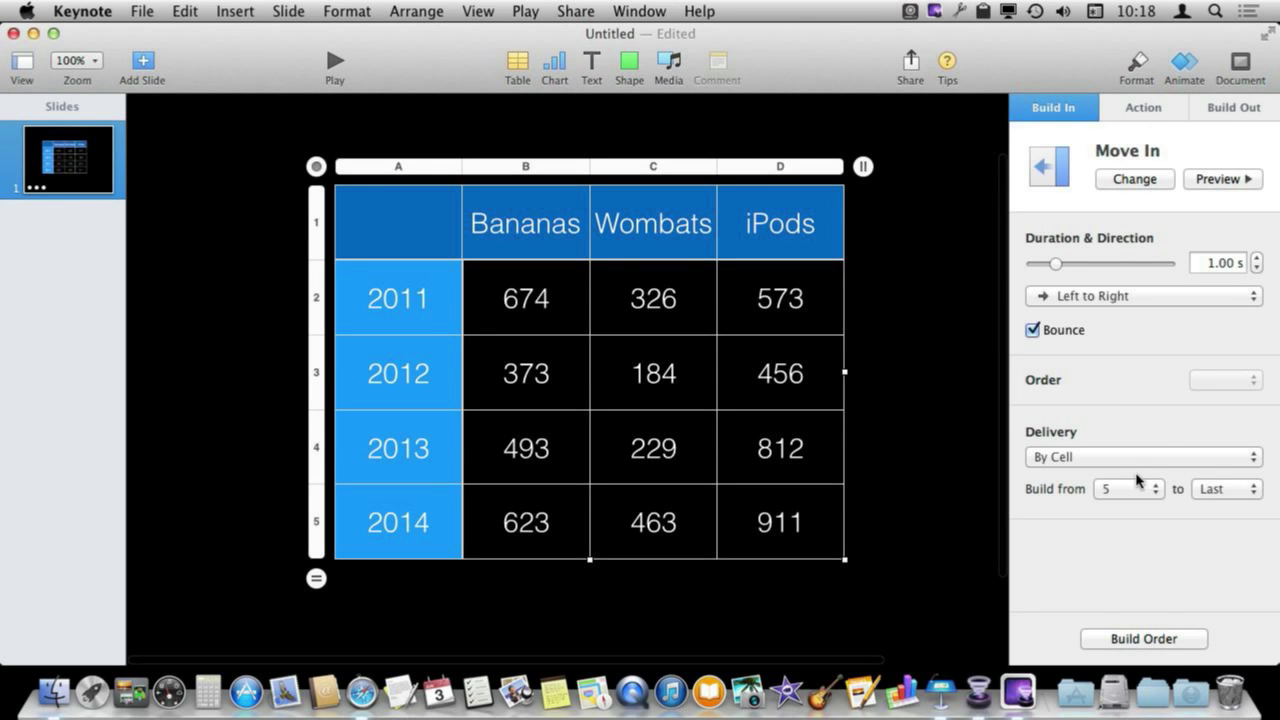
Step: Reset the build to start from the First cell and show the Build Order list
left_click(1135, 488)
left_click(1118, 418)
left_click(1143, 639)
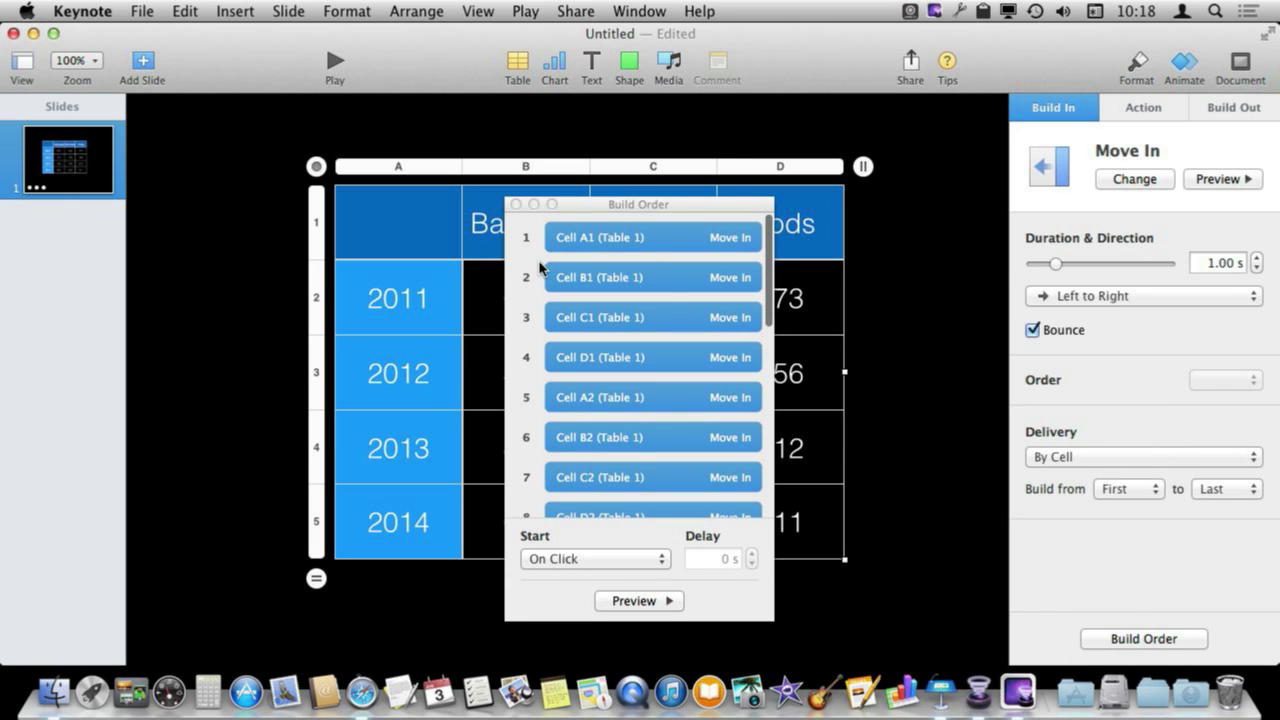
Step: In Build Order, make the Cell B1 build start After Build 1
left_click(592, 282)
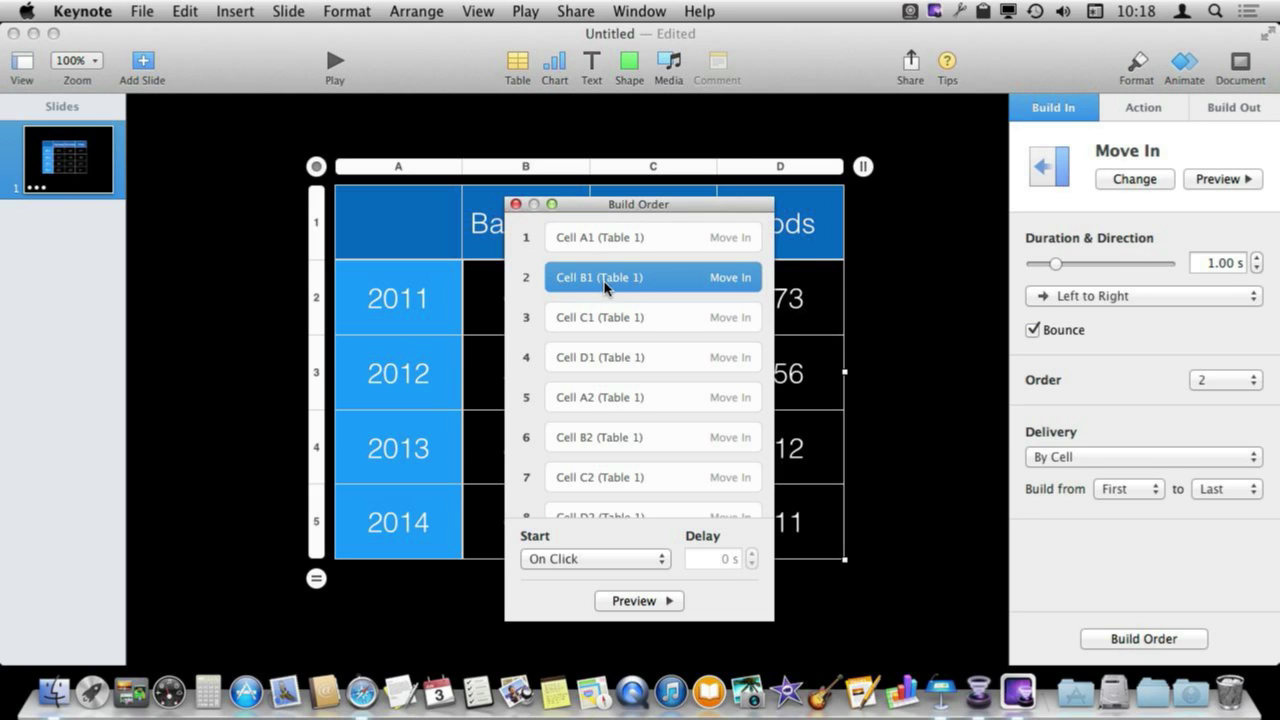
left_click_drag(612, 281, 612, 250)
left_click(613, 247)
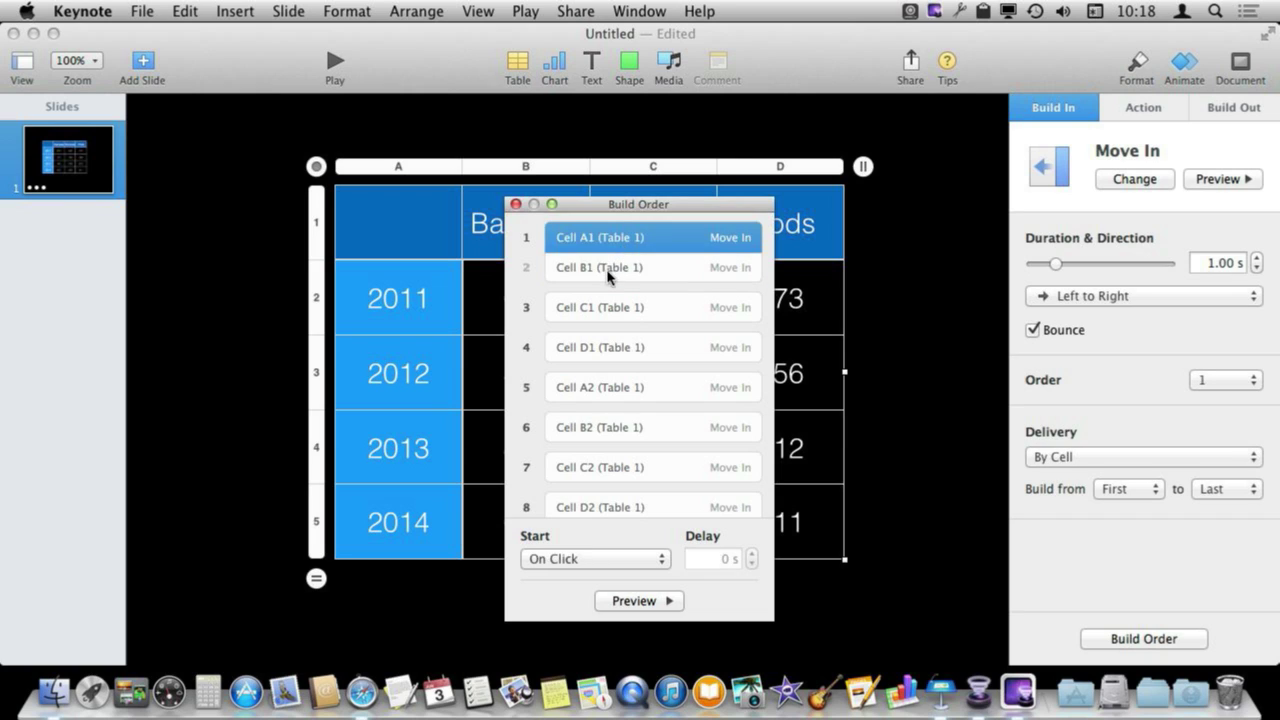
left_click(608, 276)
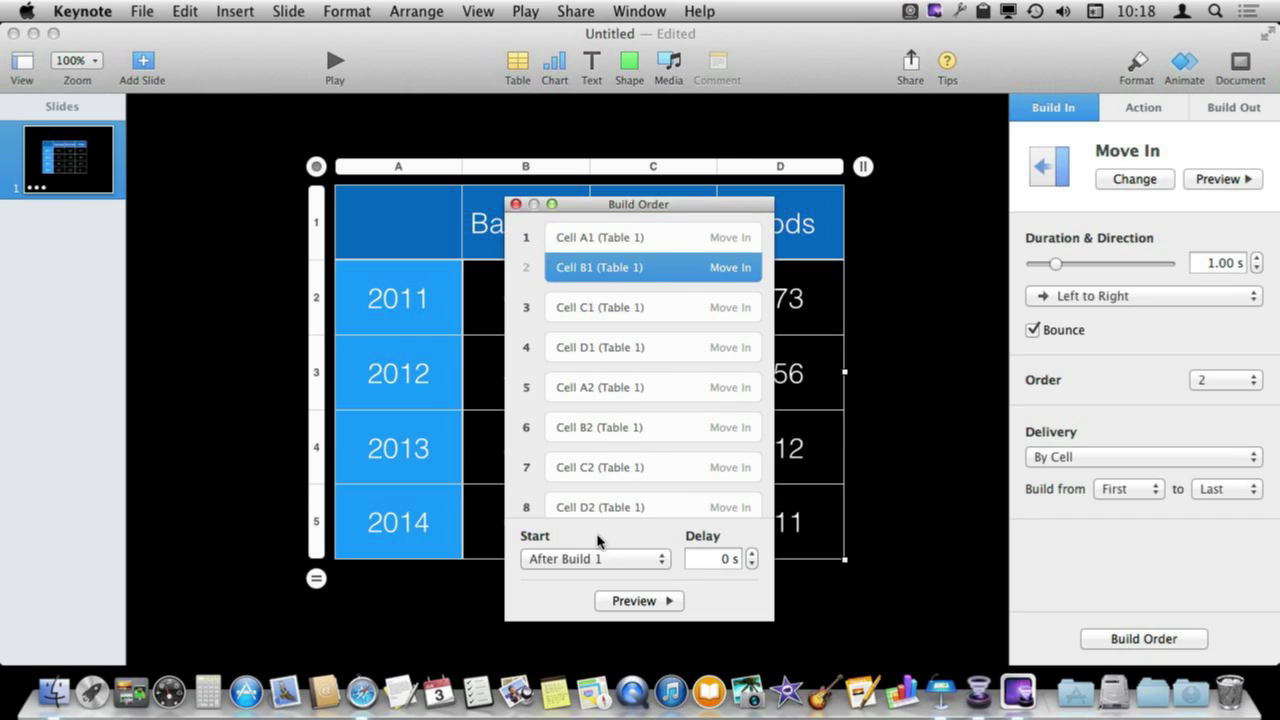
left_click(578, 560)
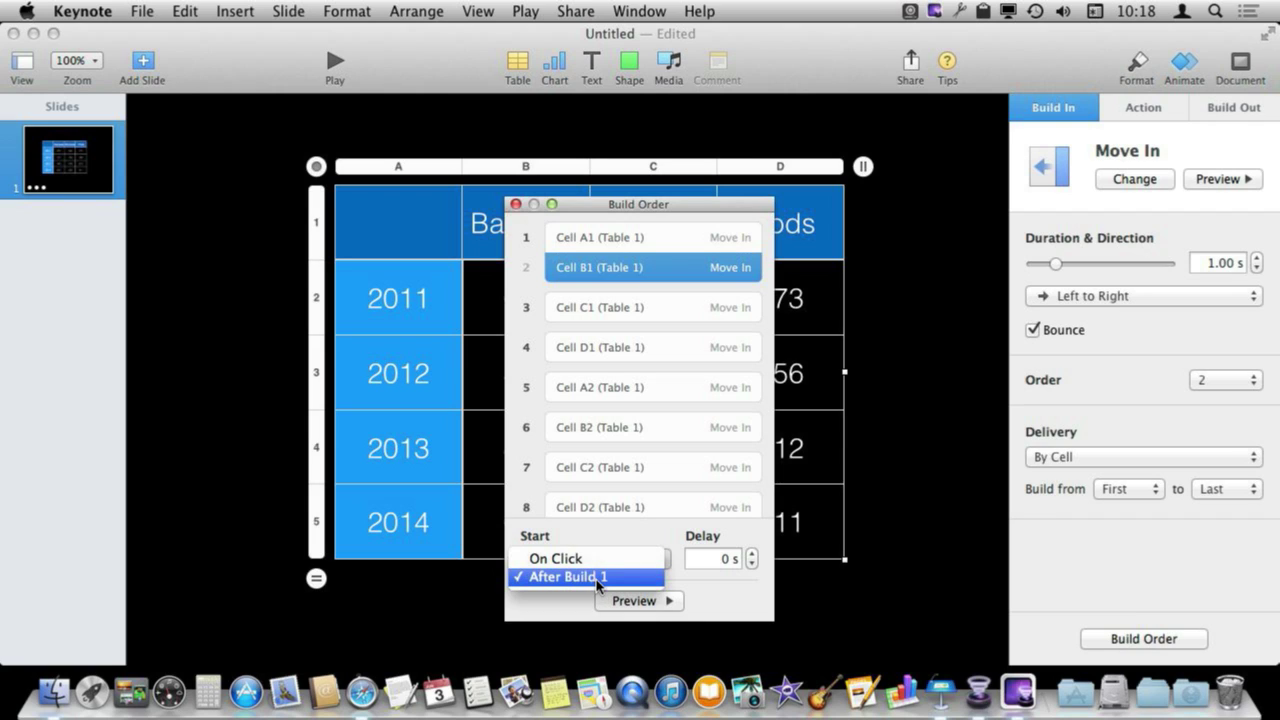
left_click(592, 280)
Step: Make the Cell C1 build start After Build 2
left_click(588, 237)
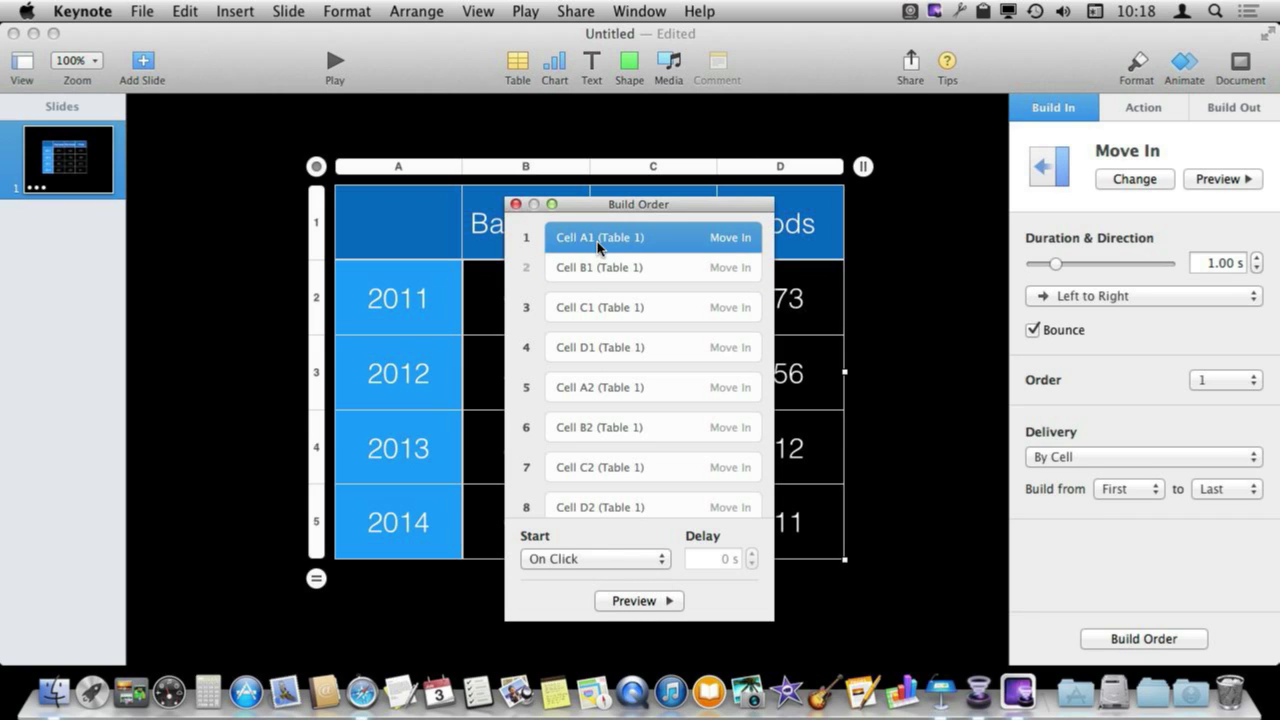
left_click(576, 310)
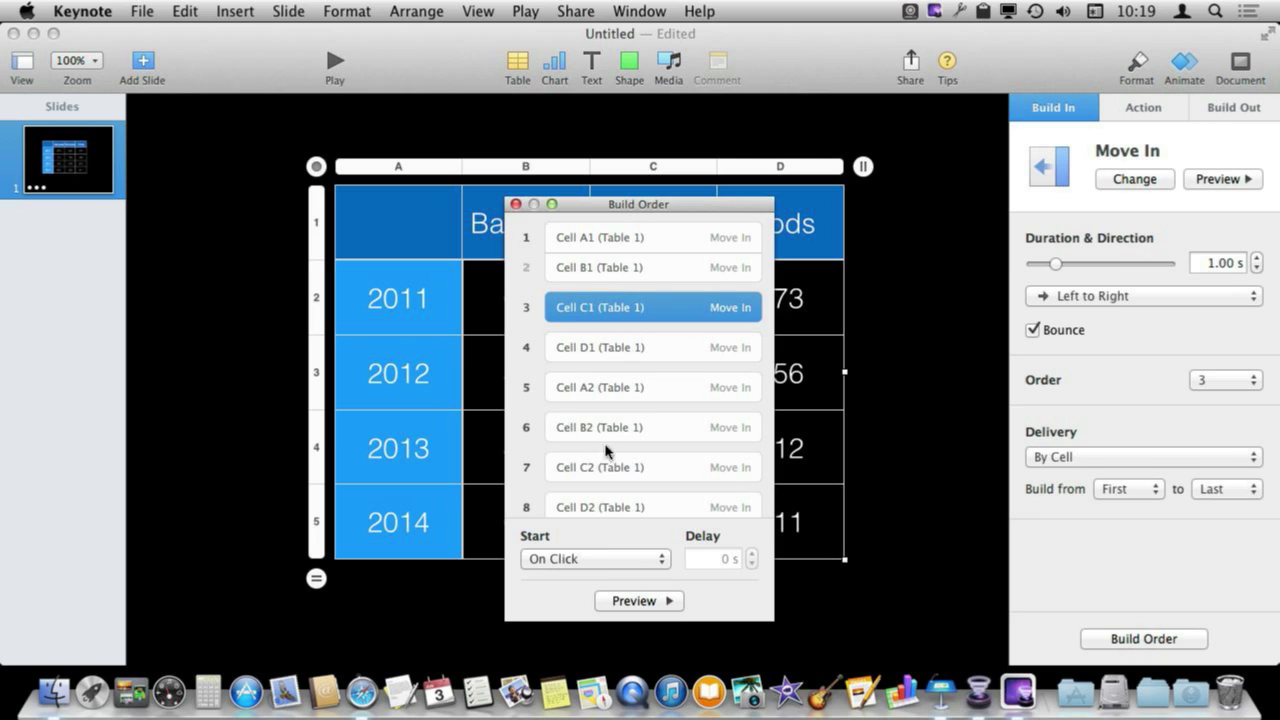
left_click(577, 559)
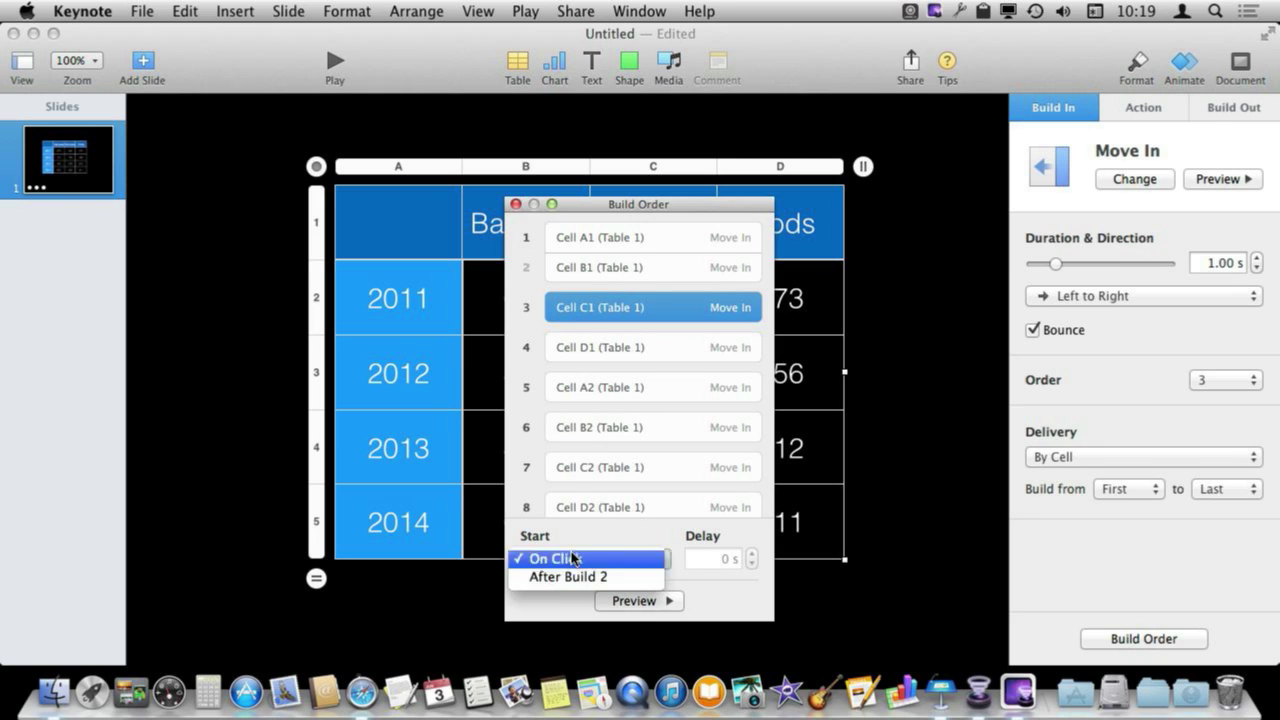
left_click(583, 422)
left_click(622, 561)
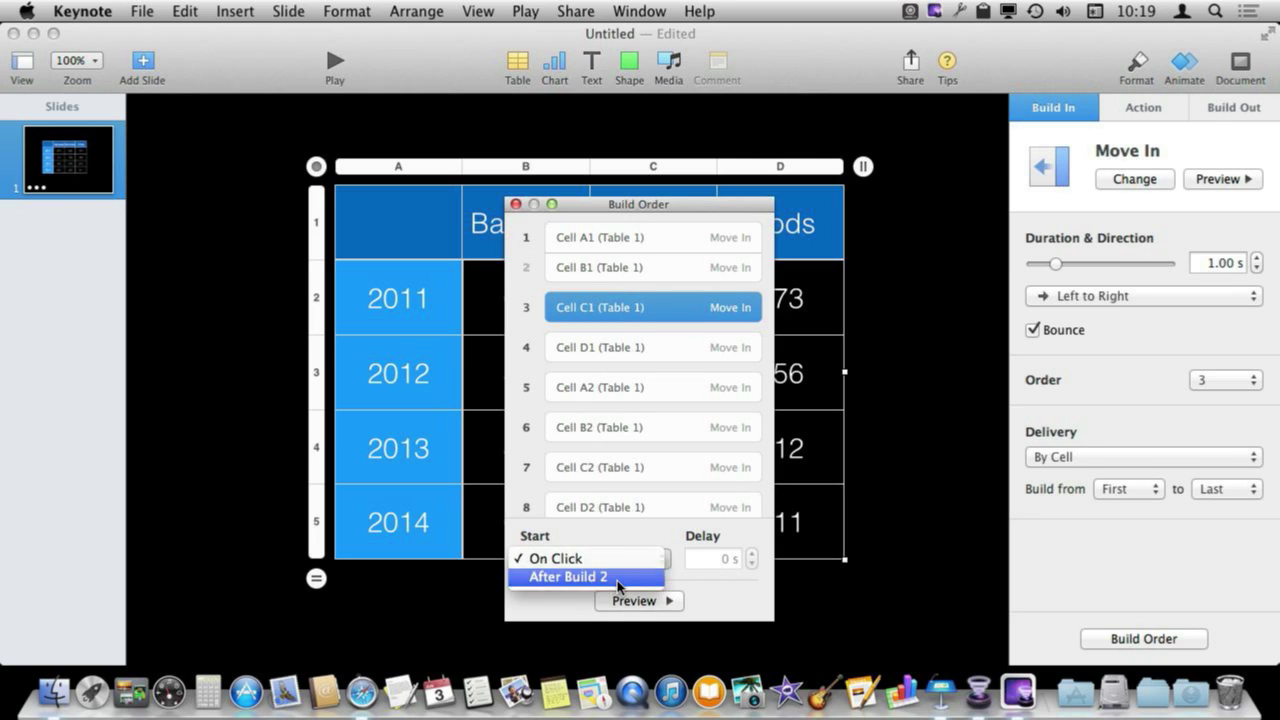
left_click(645, 577)
left_click(607, 558)
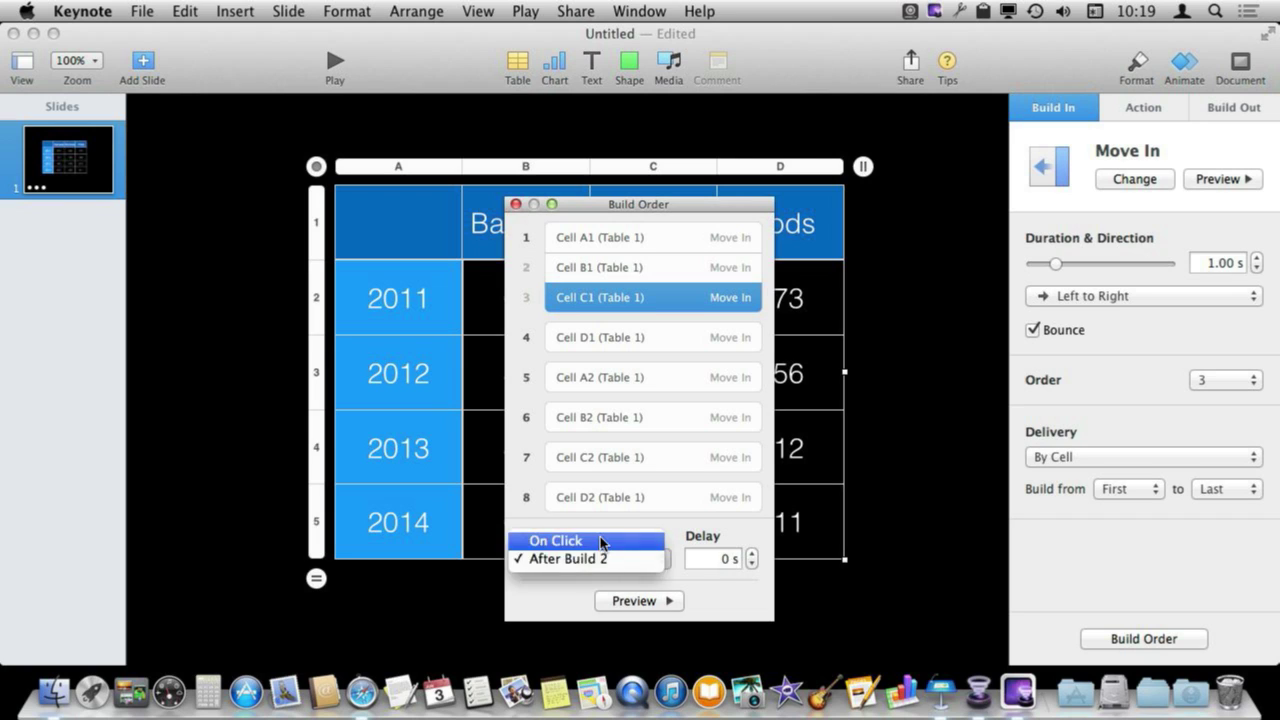
left_click(600, 540)
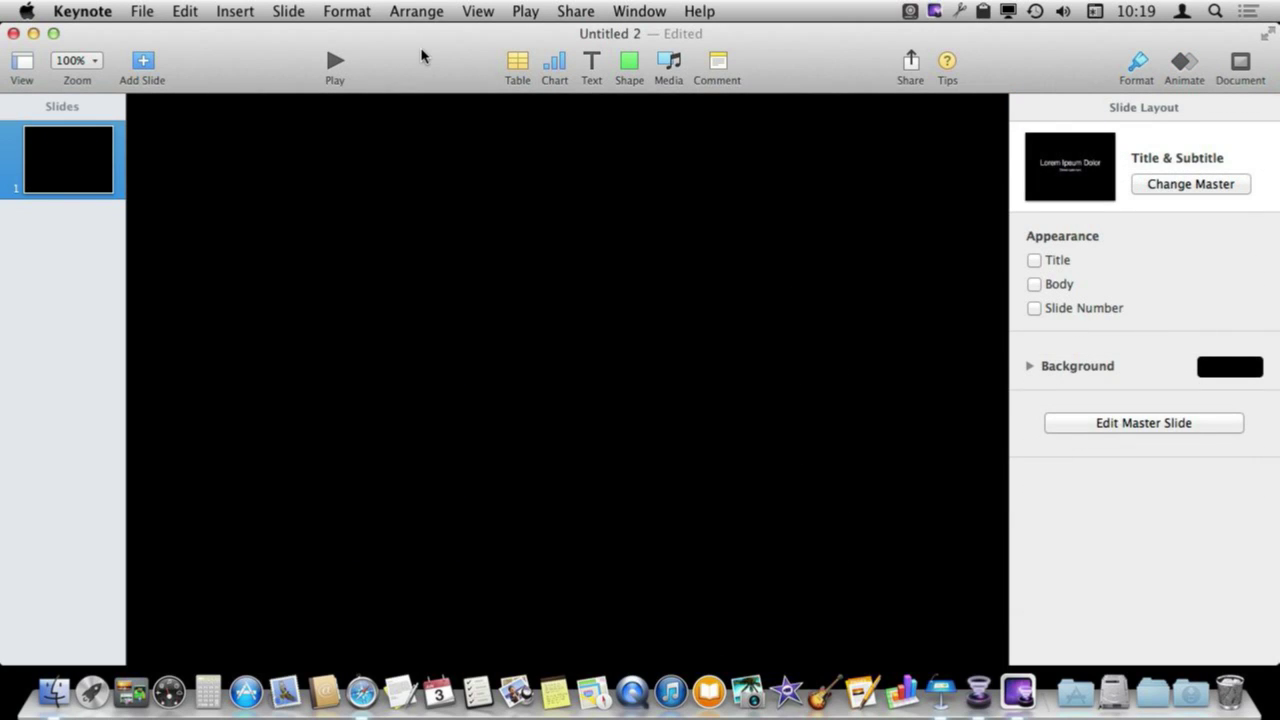
Step: Insert a 2D column chart and give it a Drift and Scale build-in
left_click(556, 66)
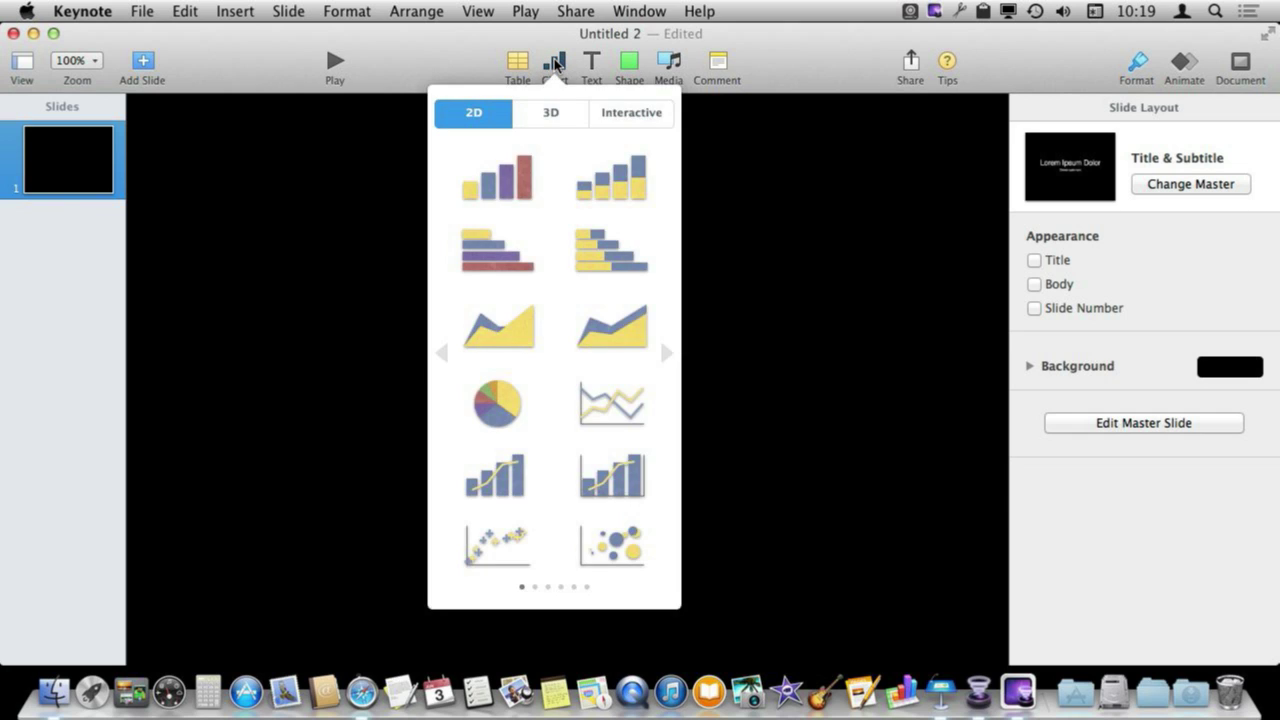
left_click(514, 162)
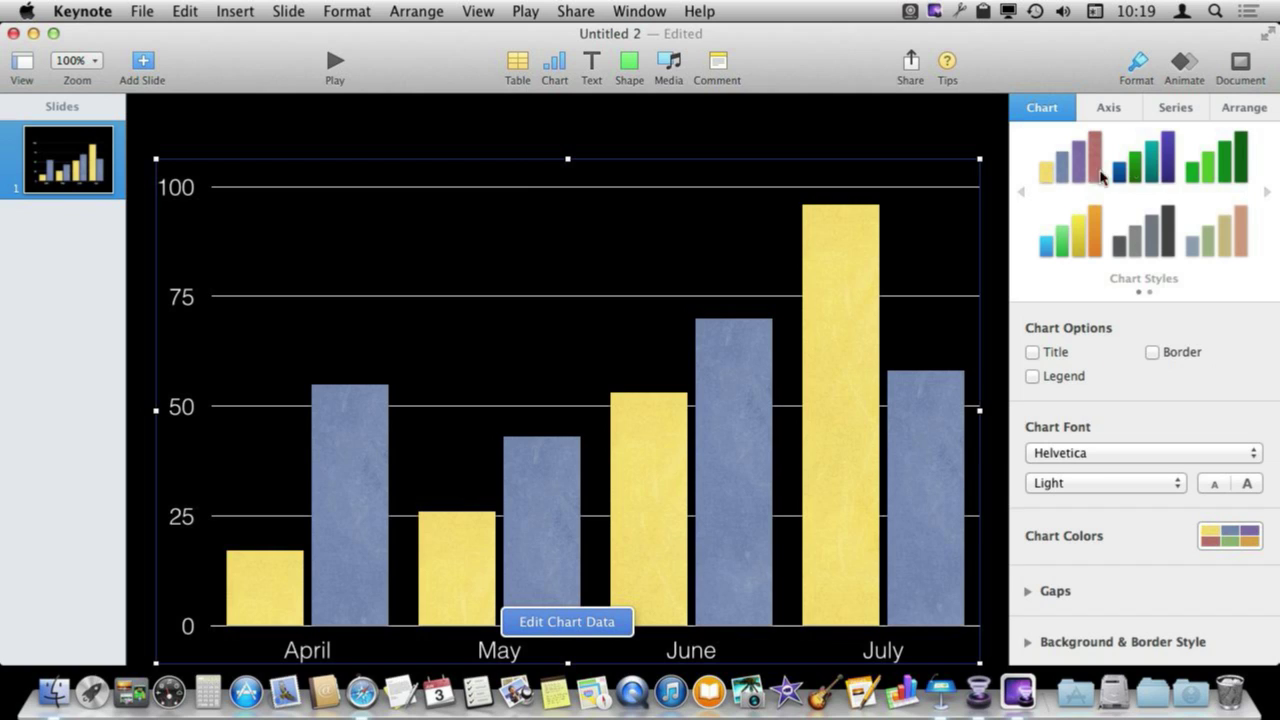
left_click(1186, 80)
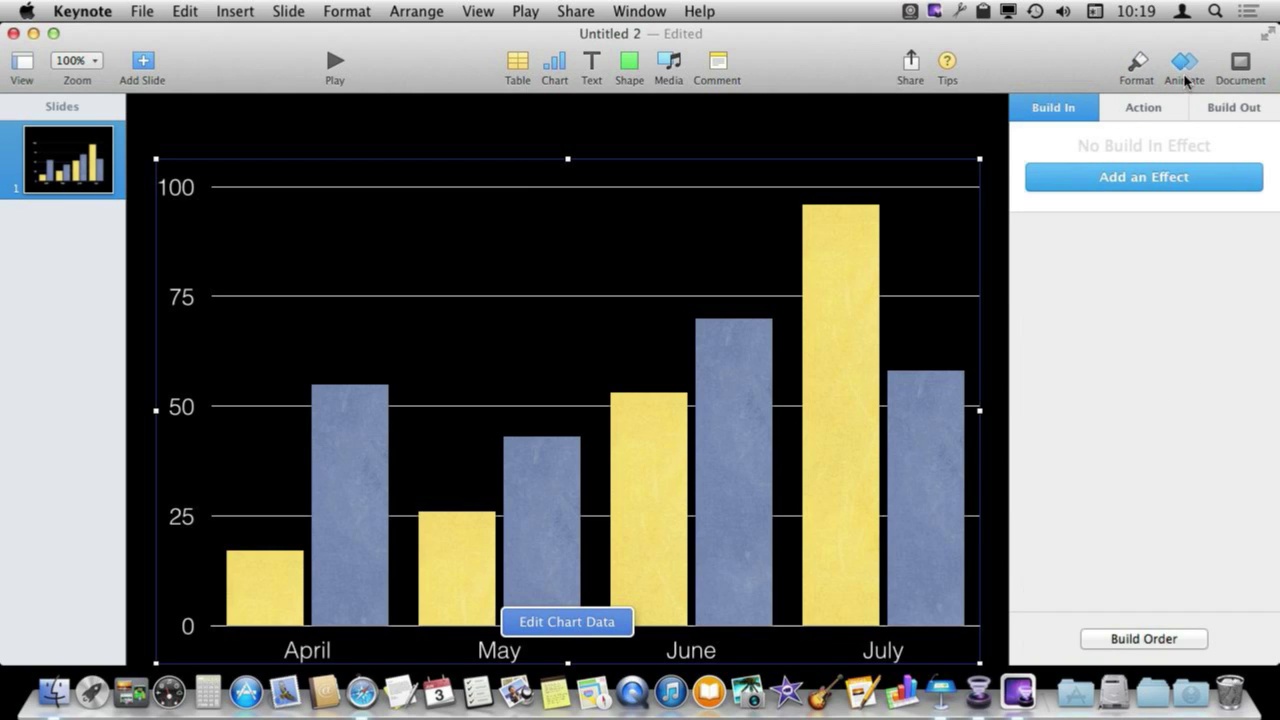
left_click(1144, 179)
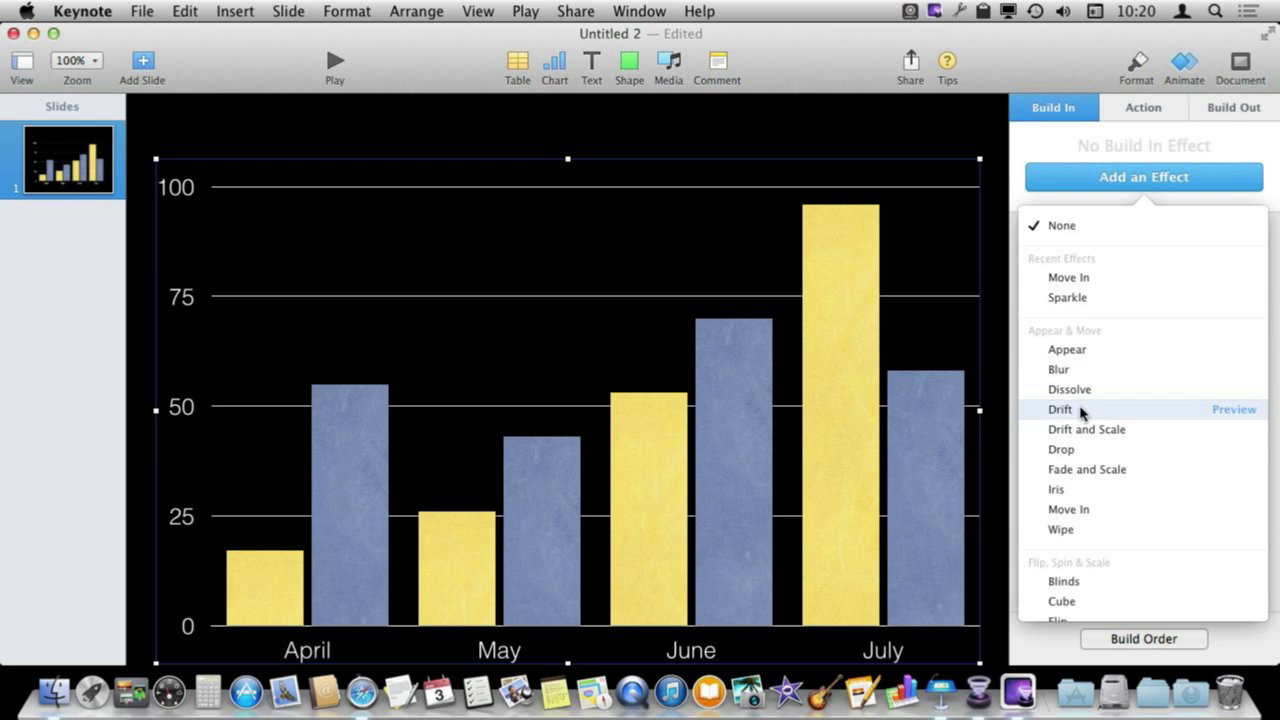
left_click(1078, 432)
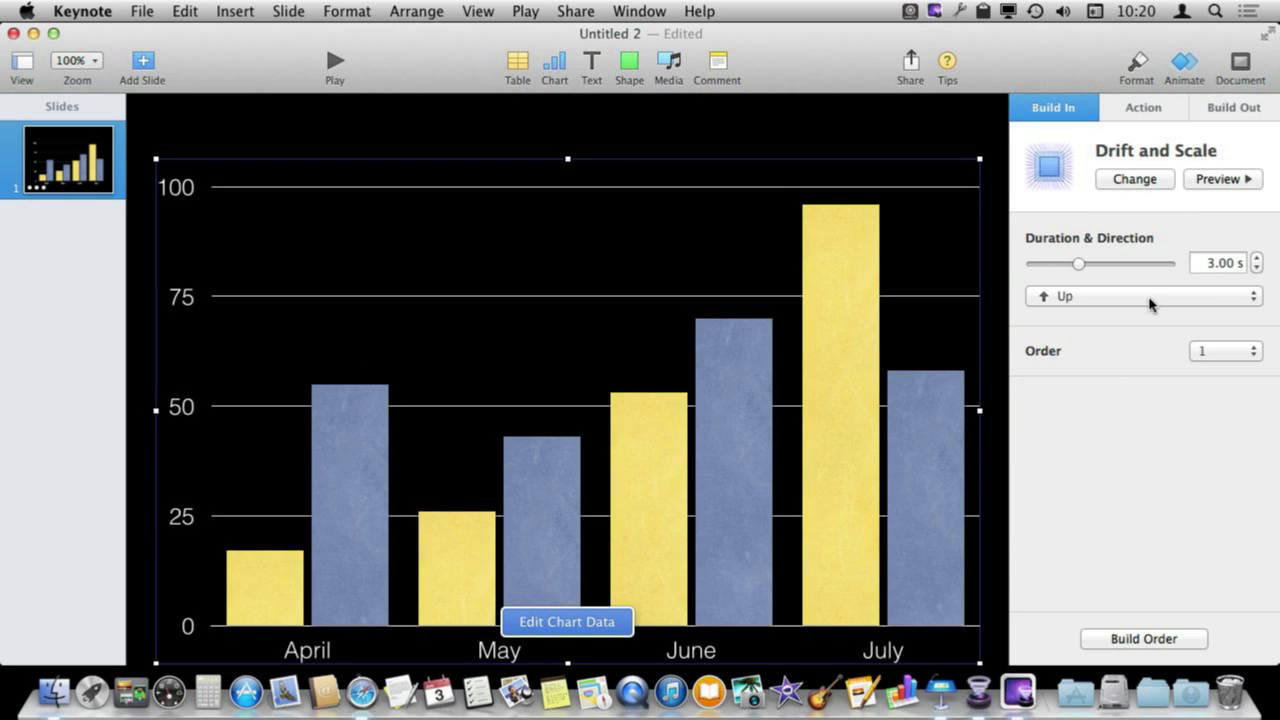
Step: Change the chart's build-in to Drop delivered By Series, and preview it
left_click(1140, 180)
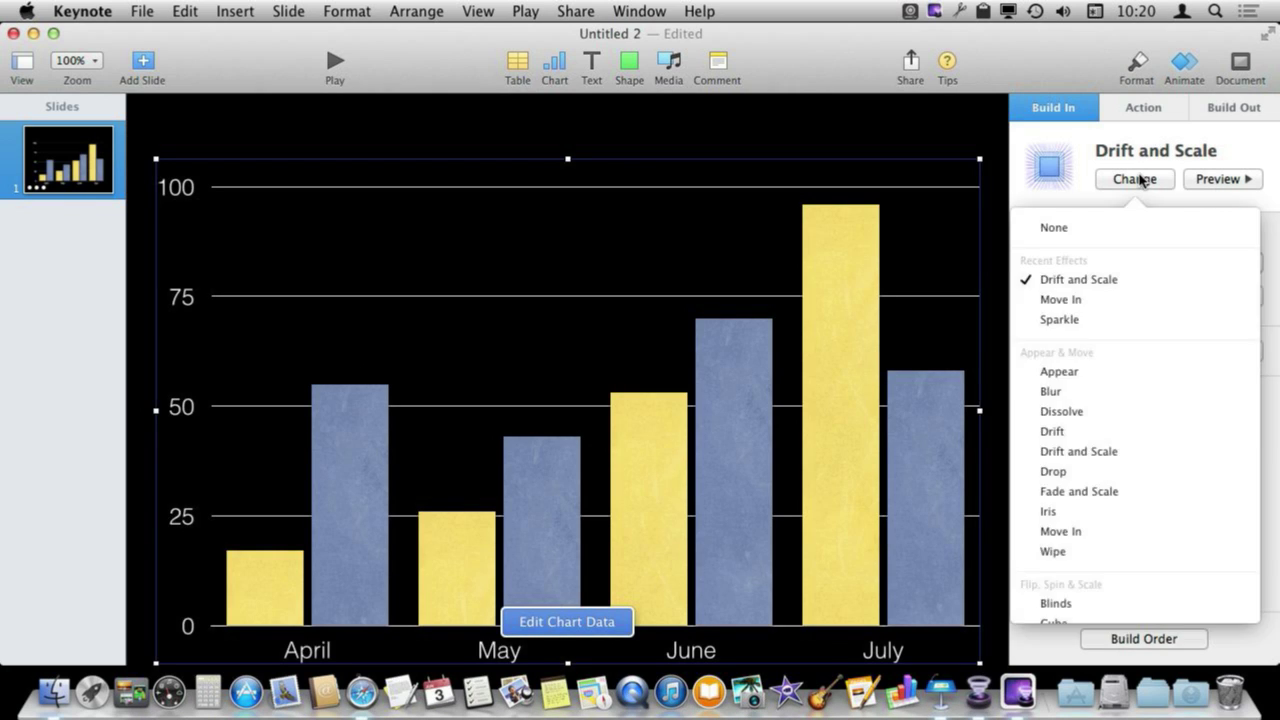
left_click(1058, 471)
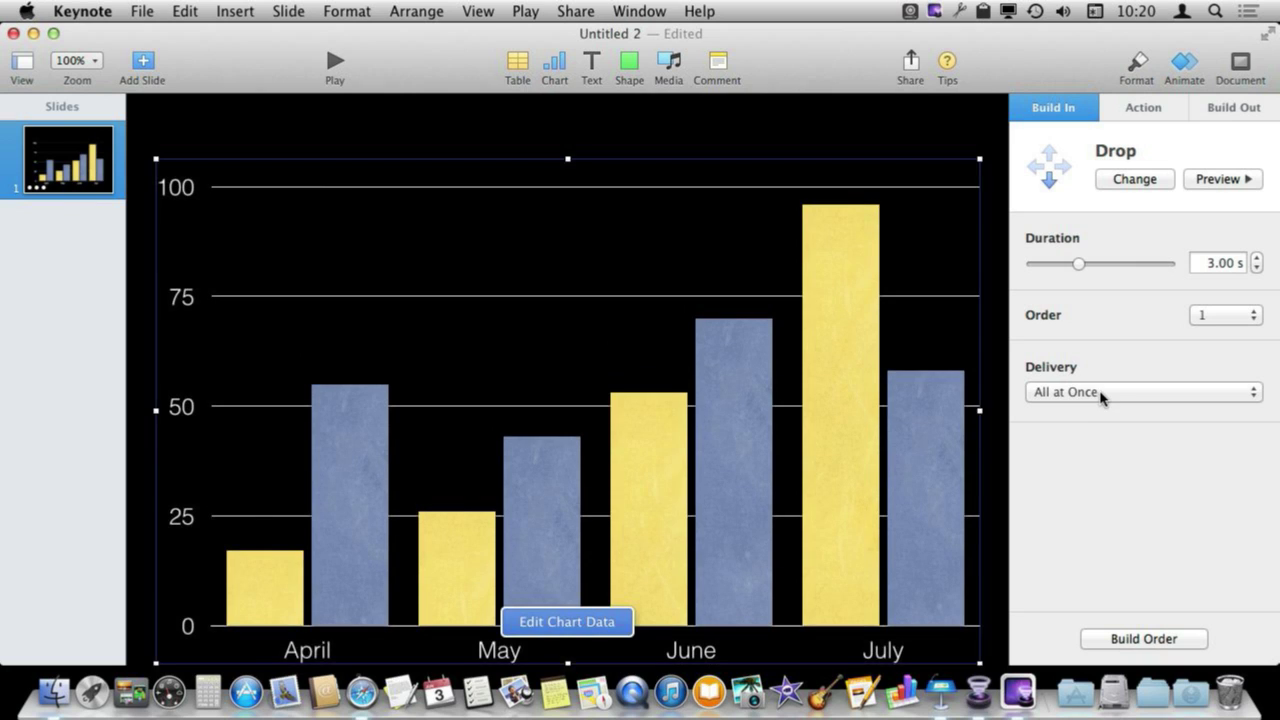
left_click(1117, 397)
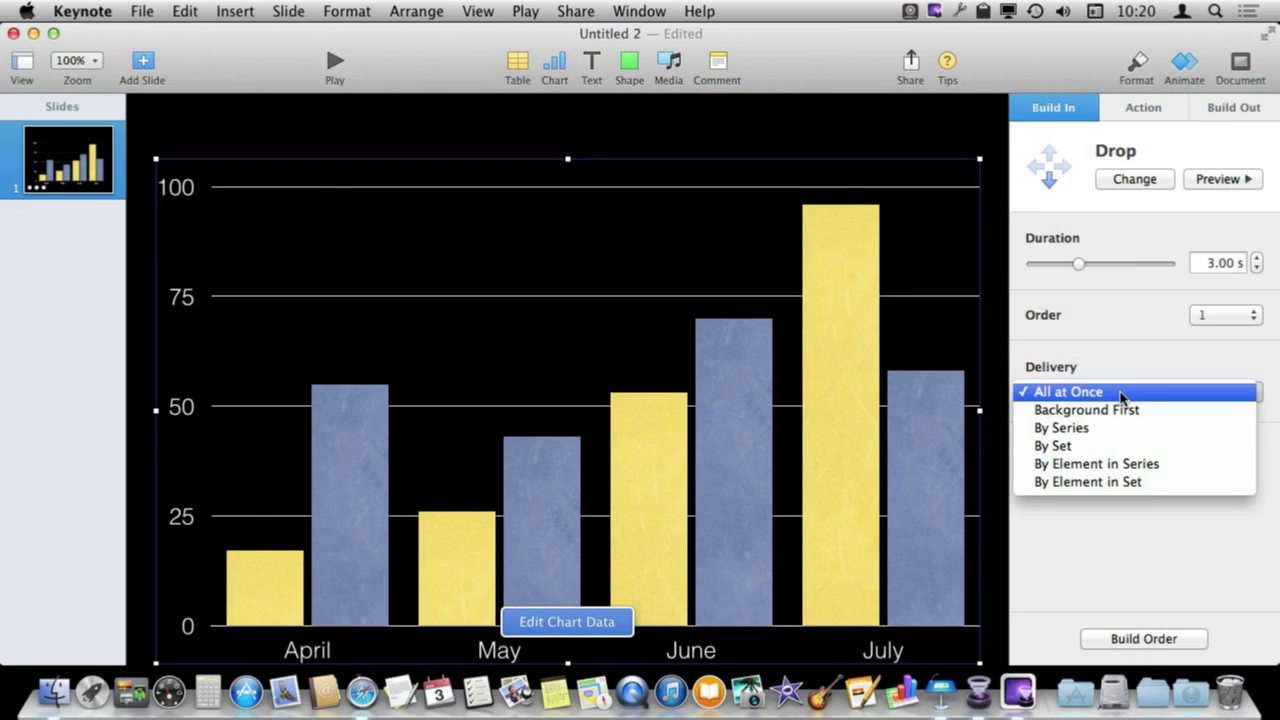
left_click(1082, 431)
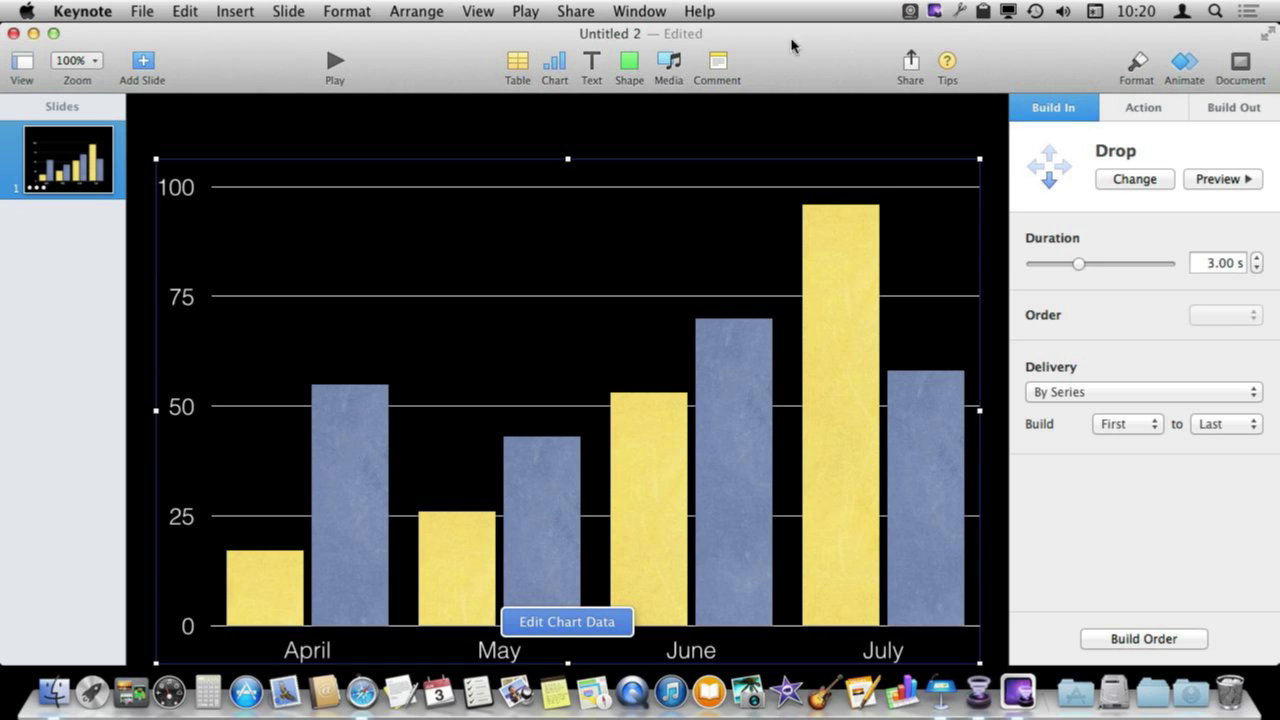
left_click(335, 62)
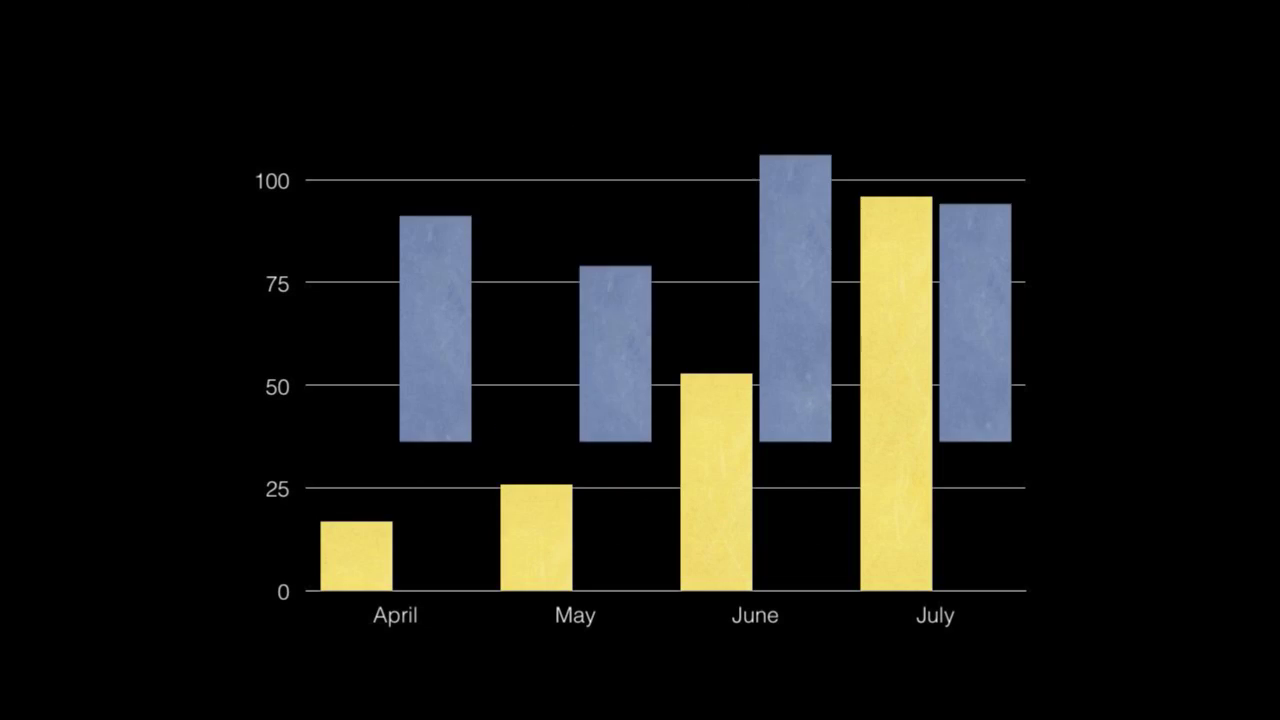
Step: Leave the preview, keep the chart build starting from First, and check the Build Order list
key("Escape")
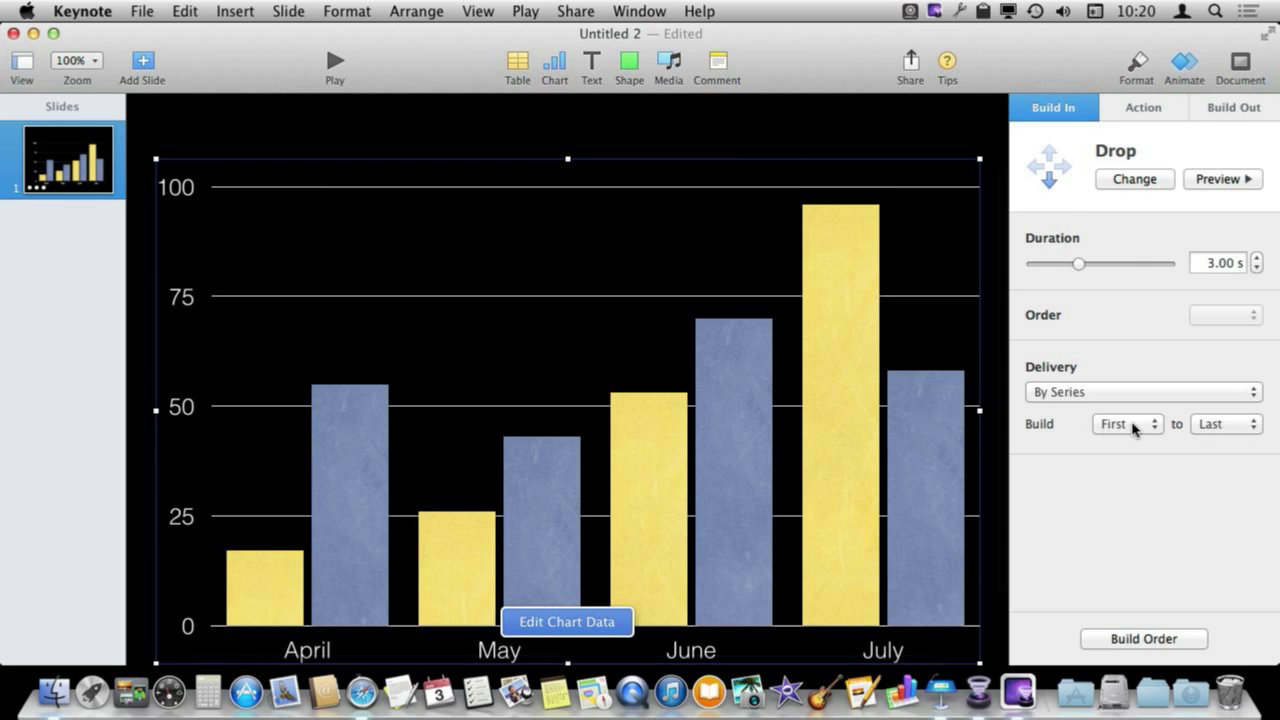
left_click(1131, 439)
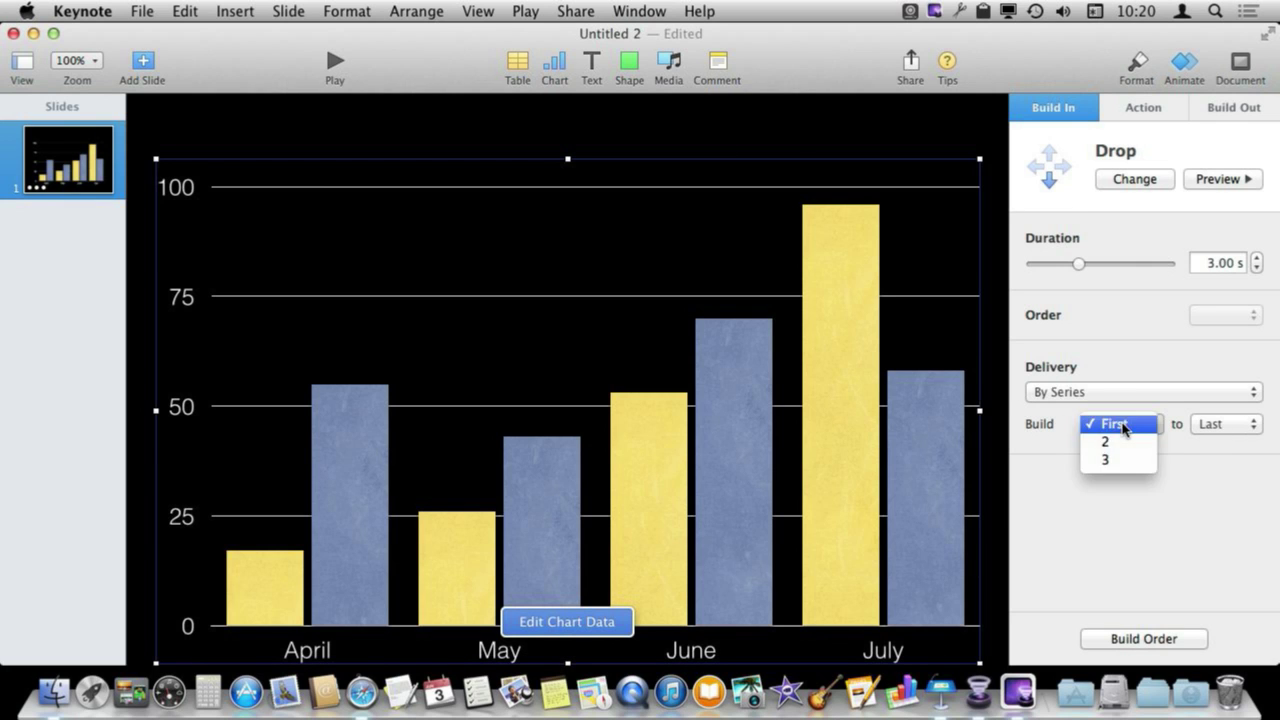
left_click(1178, 484)
left_click(1136, 640)
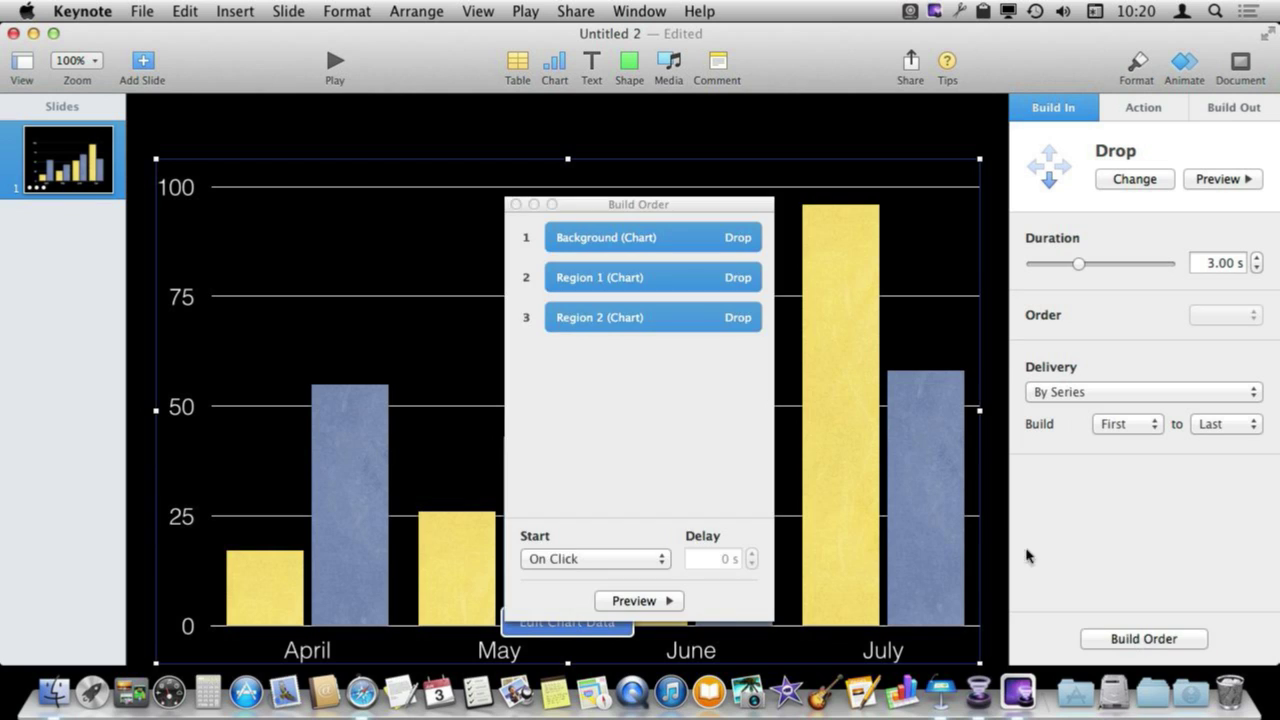
left_click(516, 205)
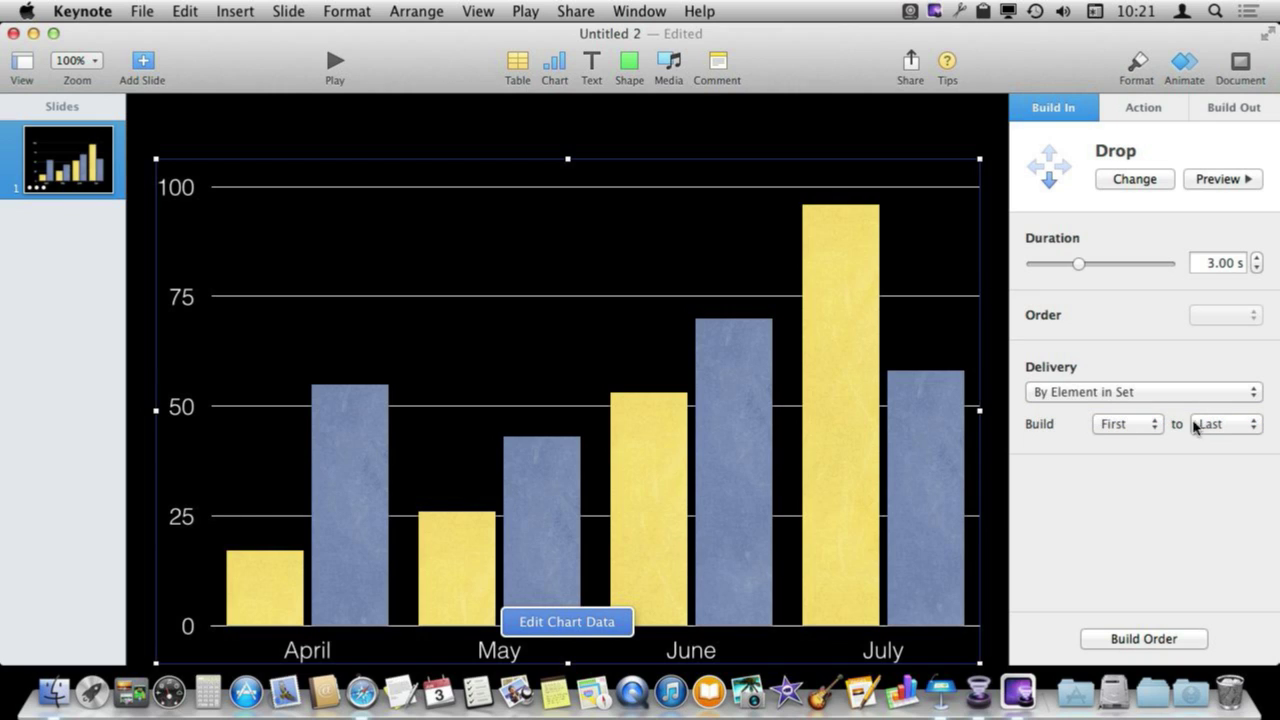
Step: Start the bar chart's Drop build from element 8 and preview it in the slideshow
left_click(1132, 430)
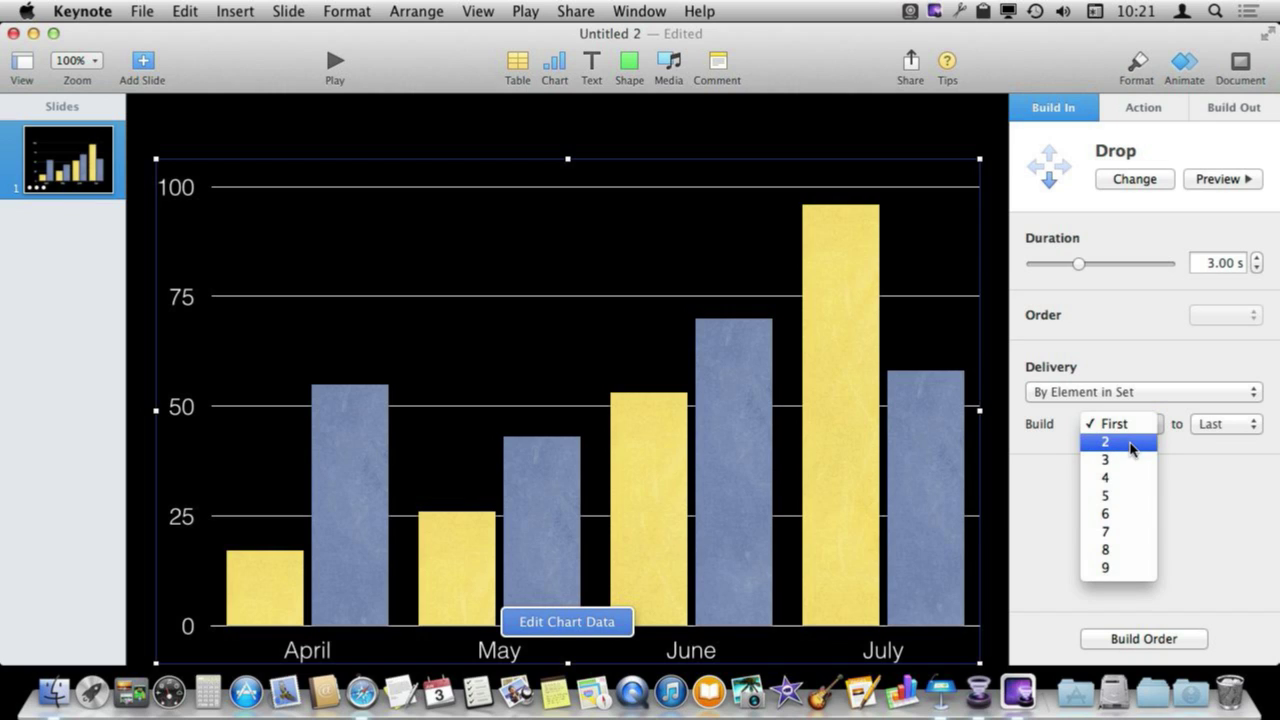
left_click(1175, 388)
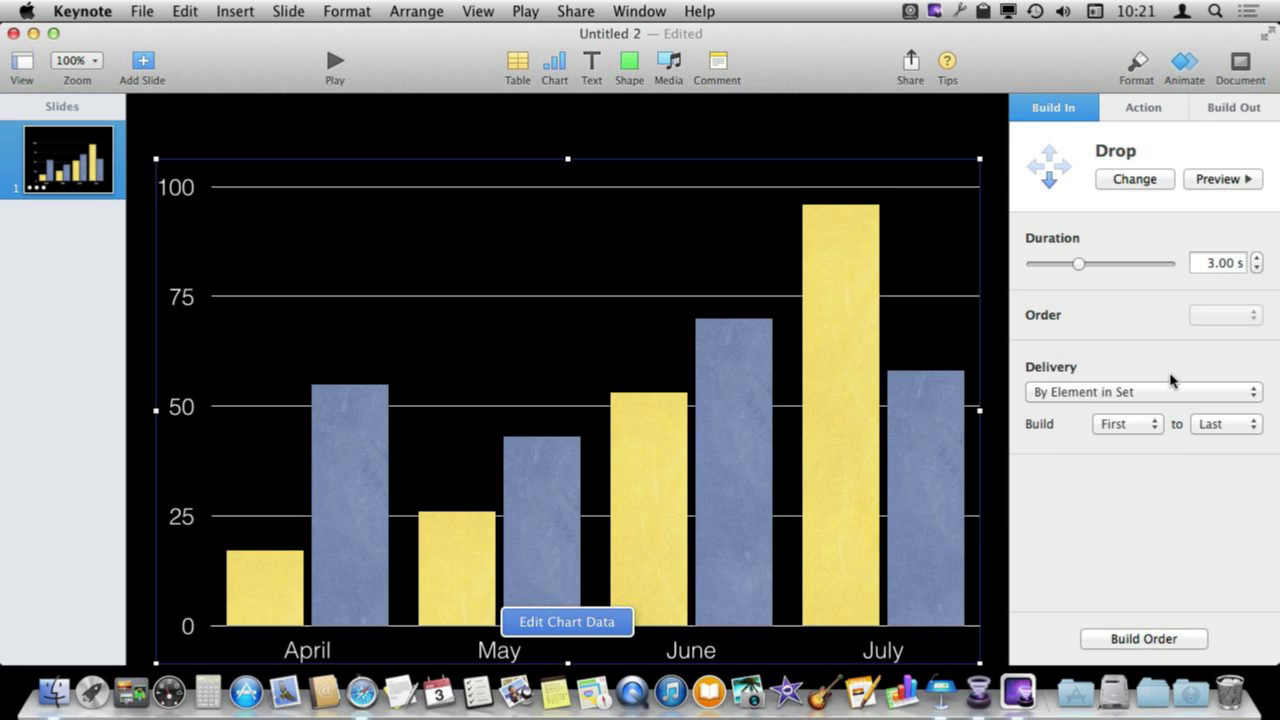
left_click(1126, 428)
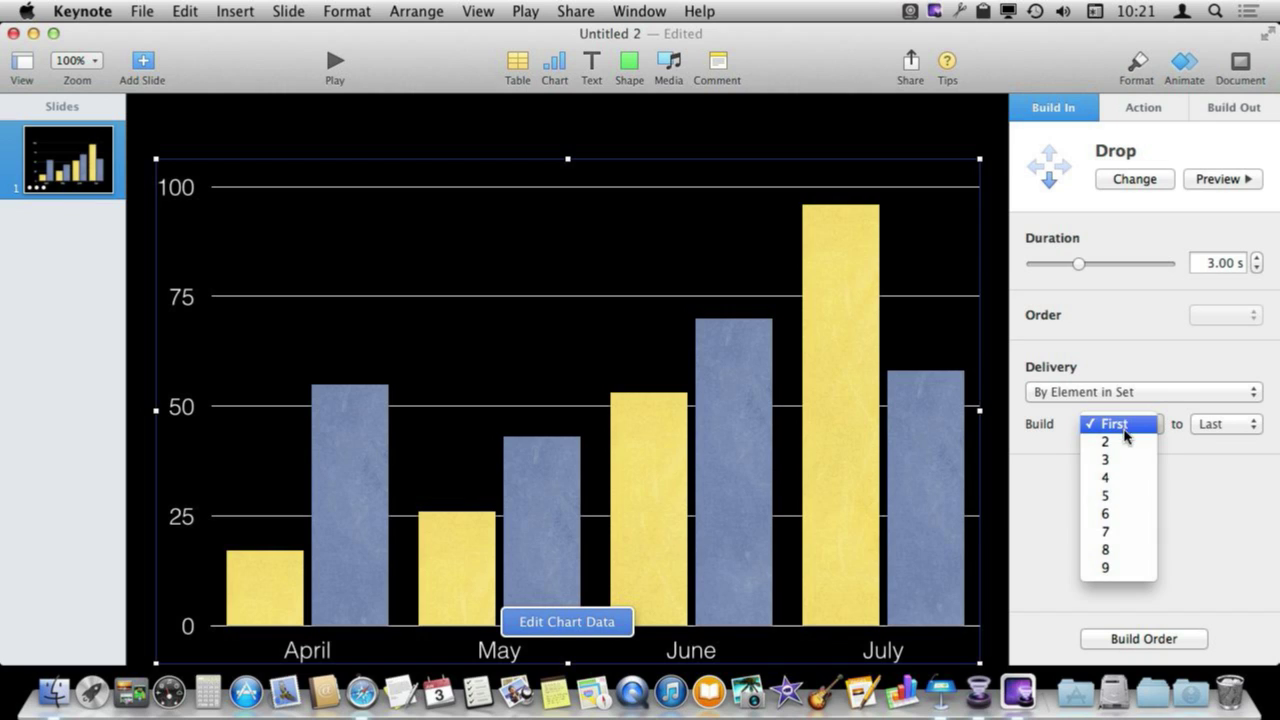
left_click(1120, 550)
left_click(1128, 434)
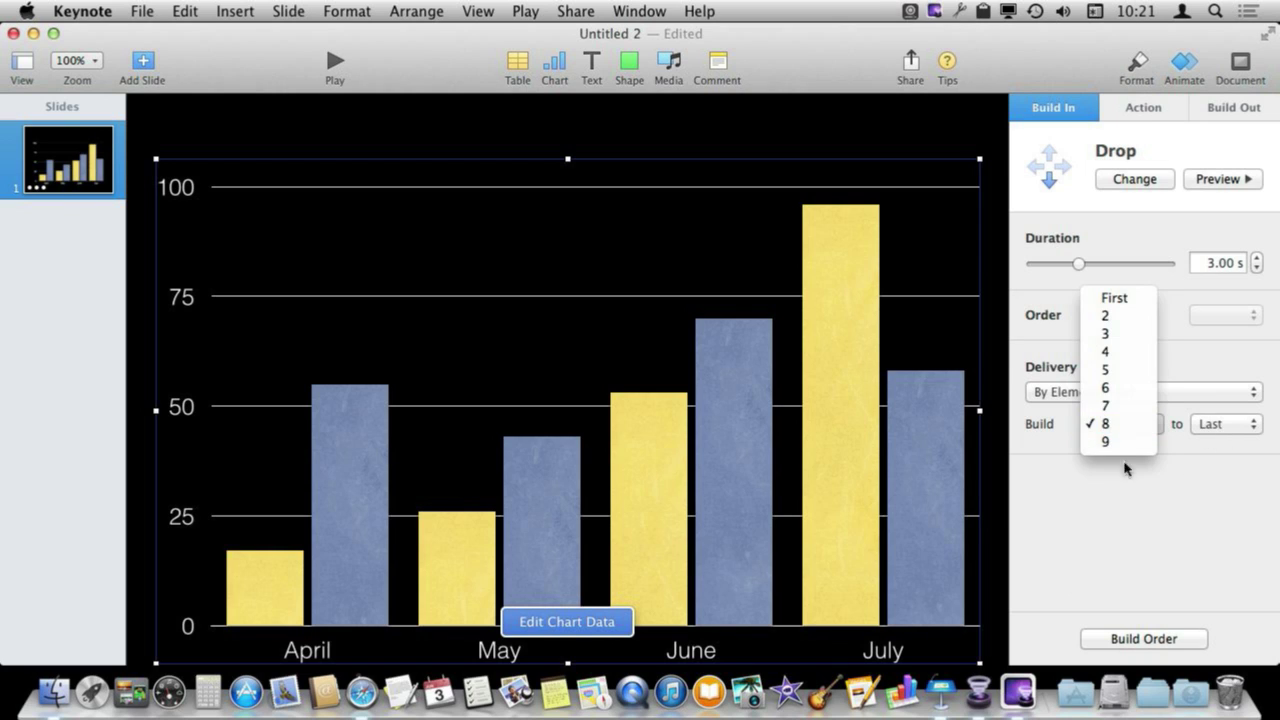
left_click(1237, 466)
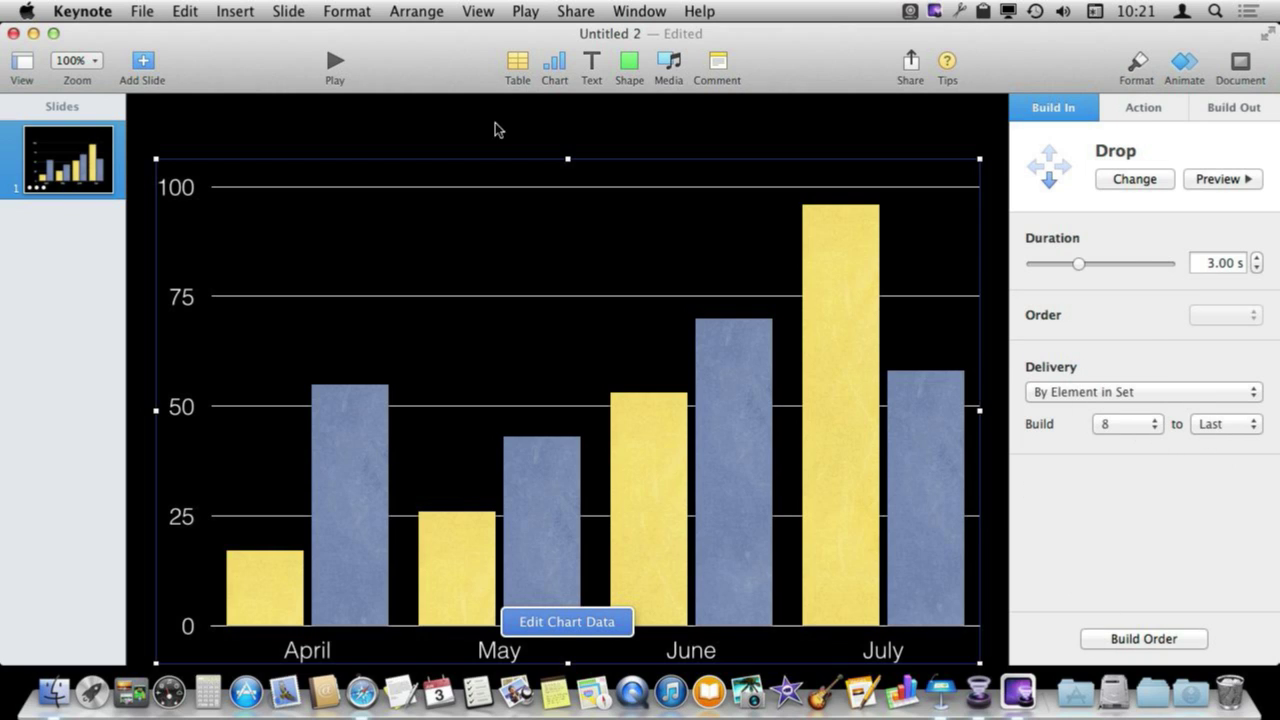
left_click(335, 62)
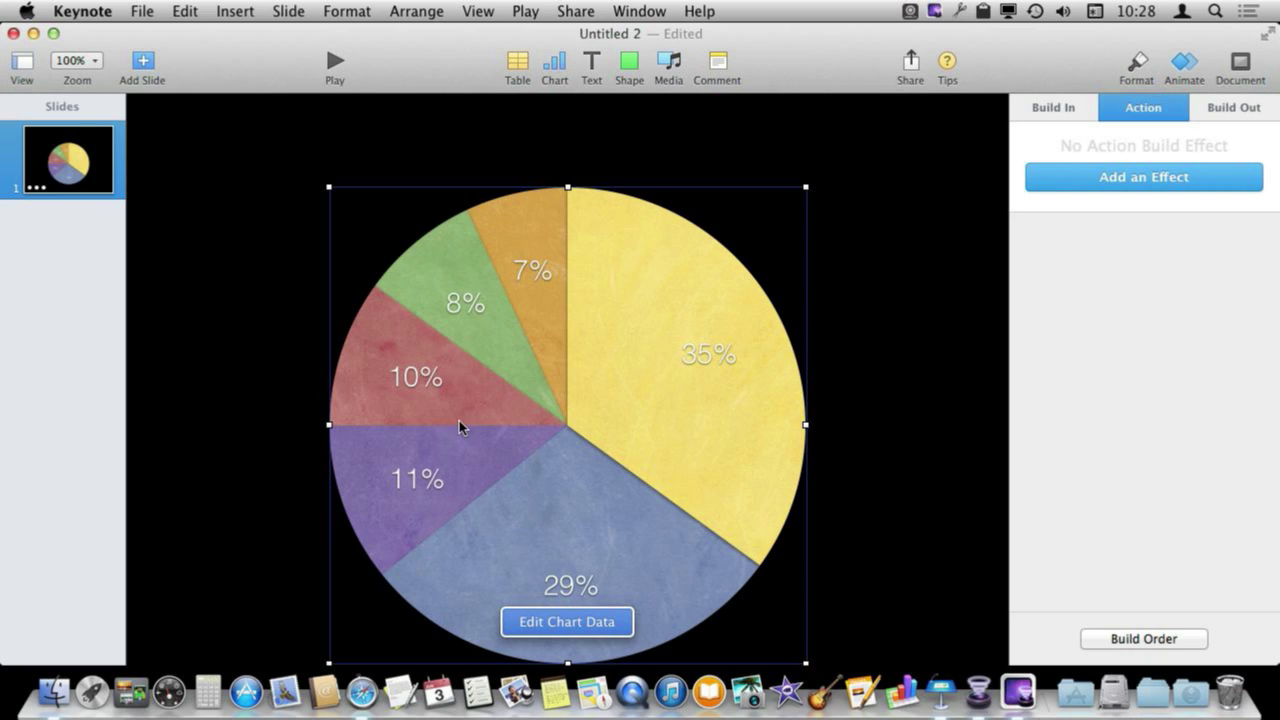
Step: Check the pie chart's By Wedge Drop build-in, then view its empty Build Out settings
left_click(1063, 110)
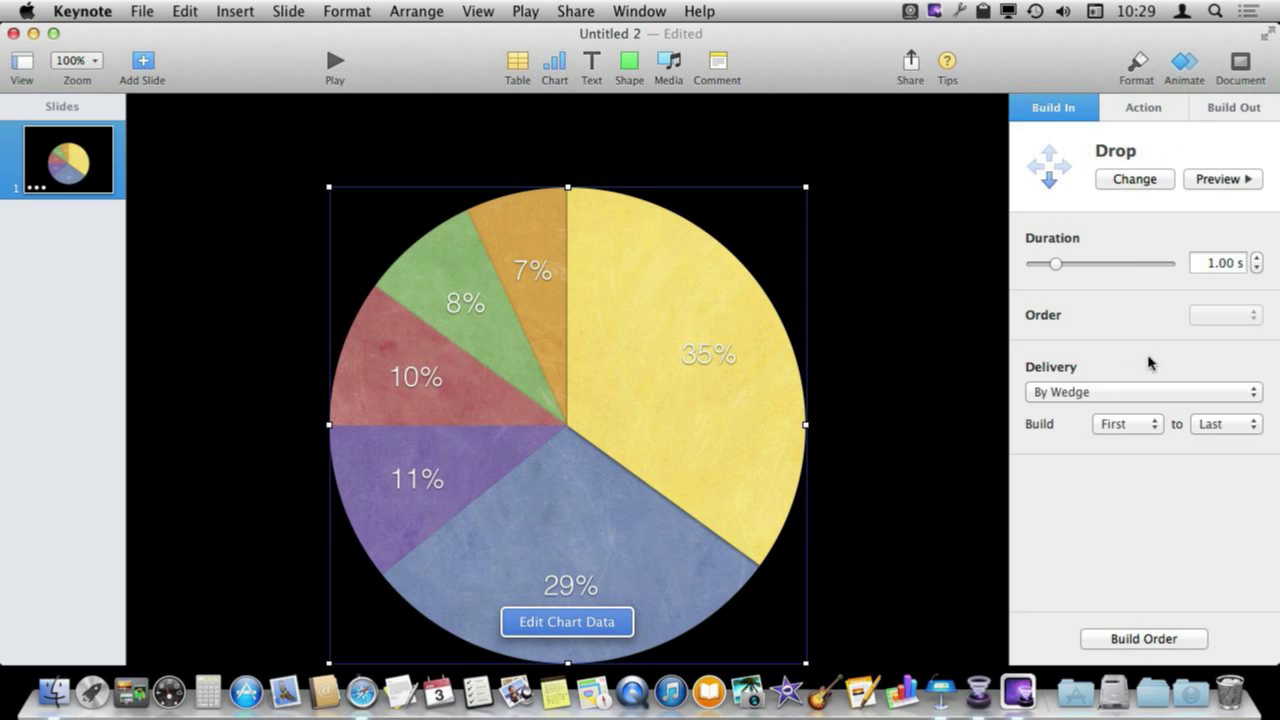
left_click(1230, 112)
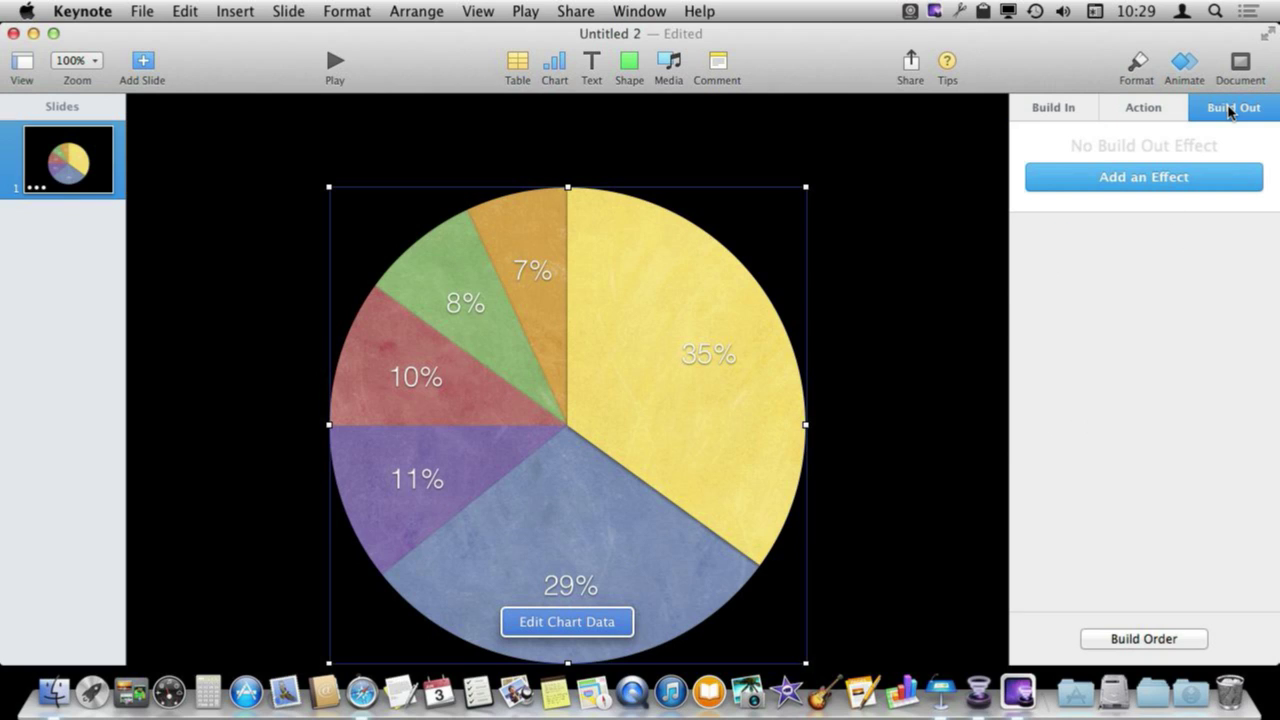
left_click(1155, 186)
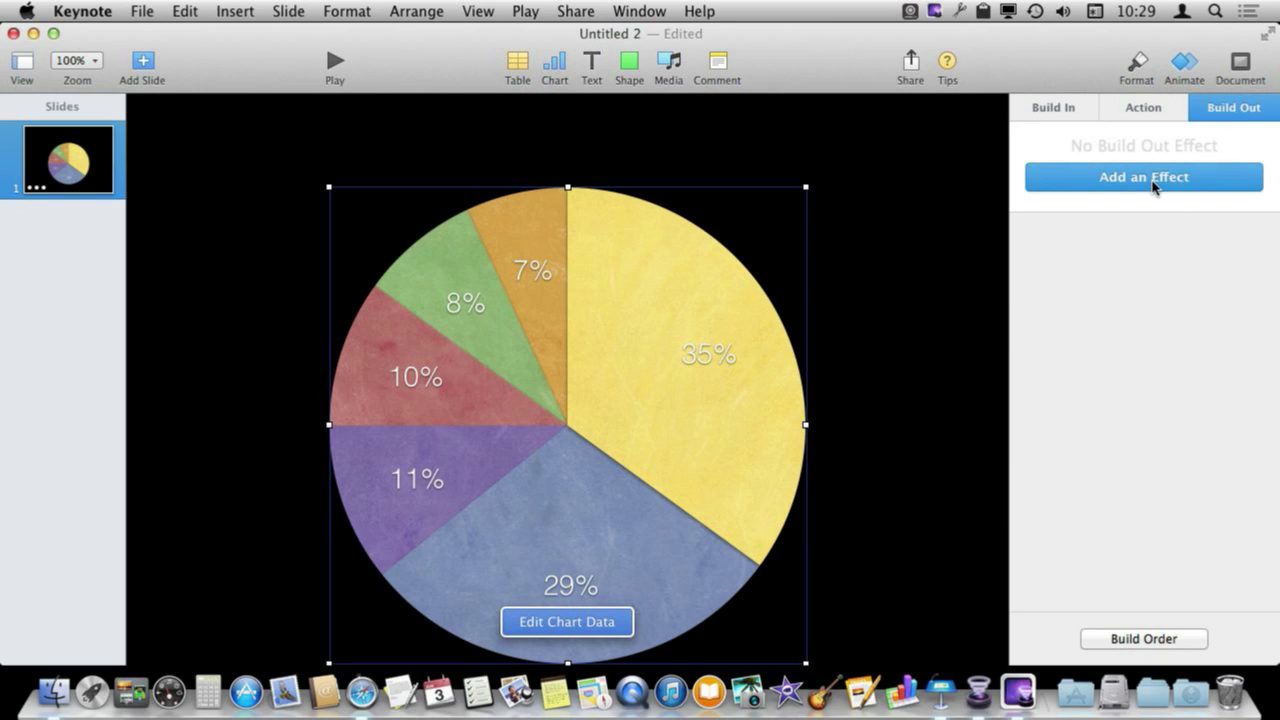
Step: Give the pie chart a Move Out build-out delivered By Wedge, and preview it
key("Escape")
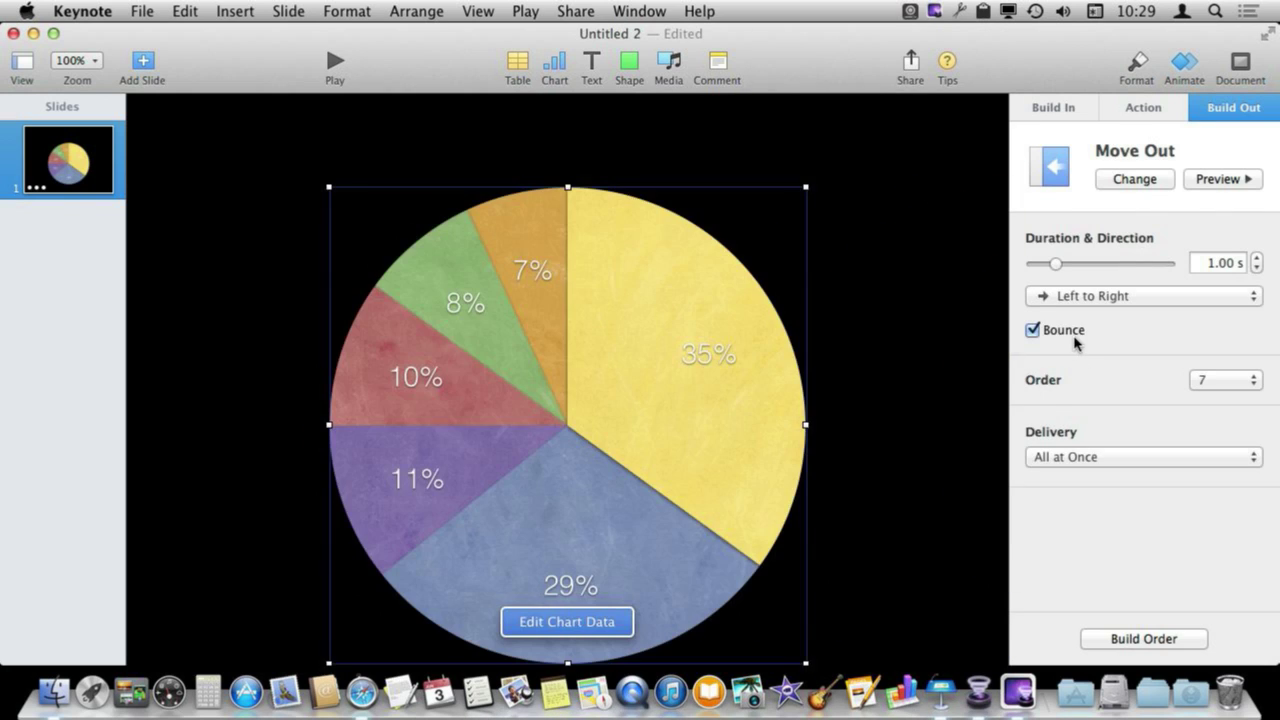
left_click(1103, 457)
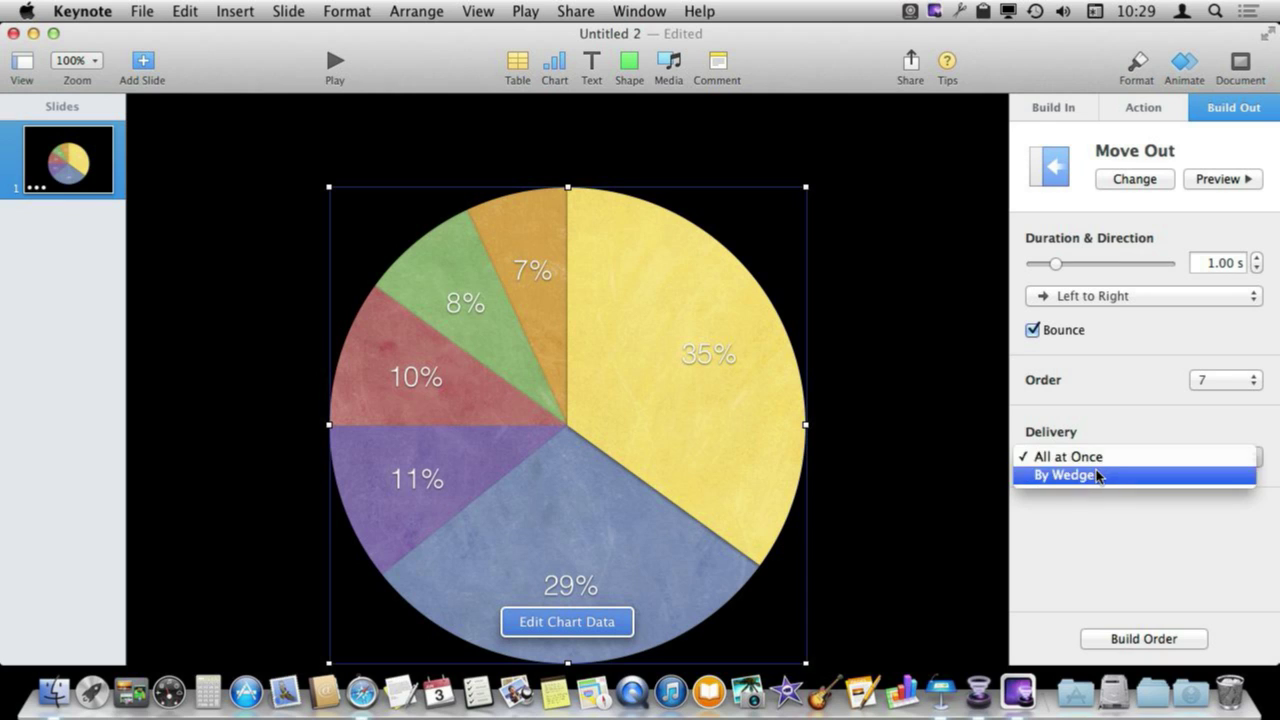
left_click(1098, 476)
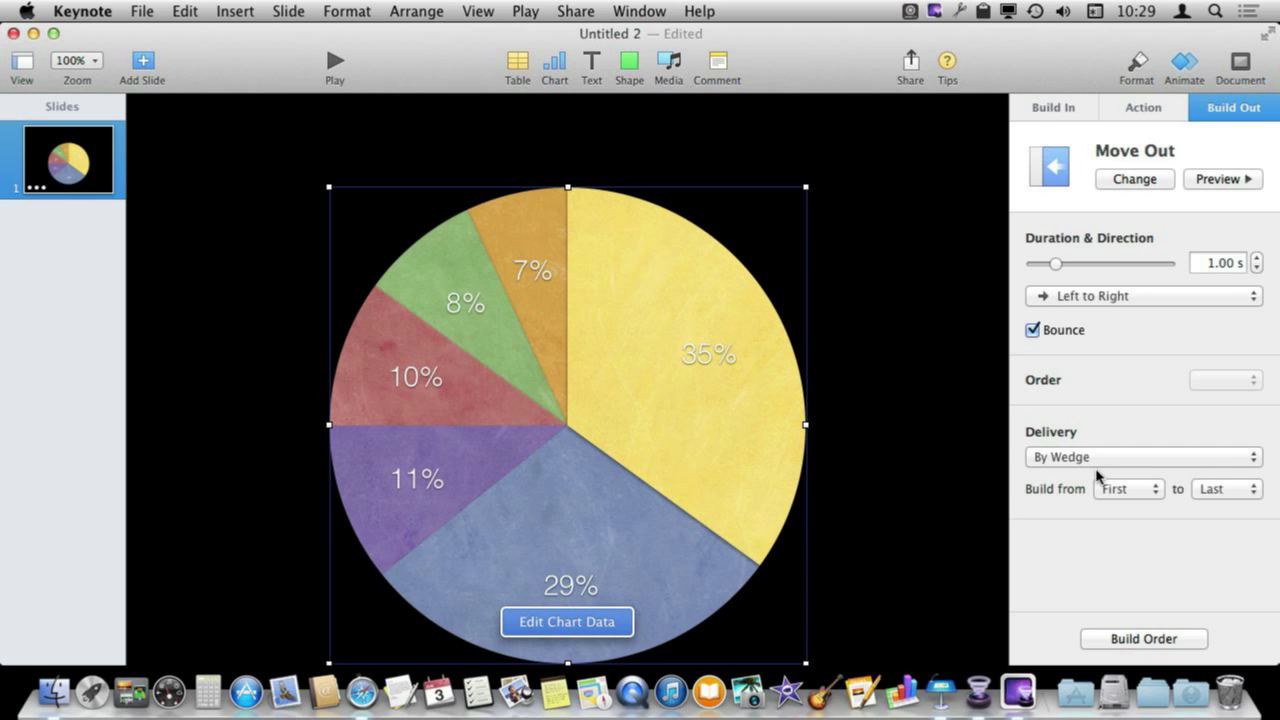
left_click(336, 61)
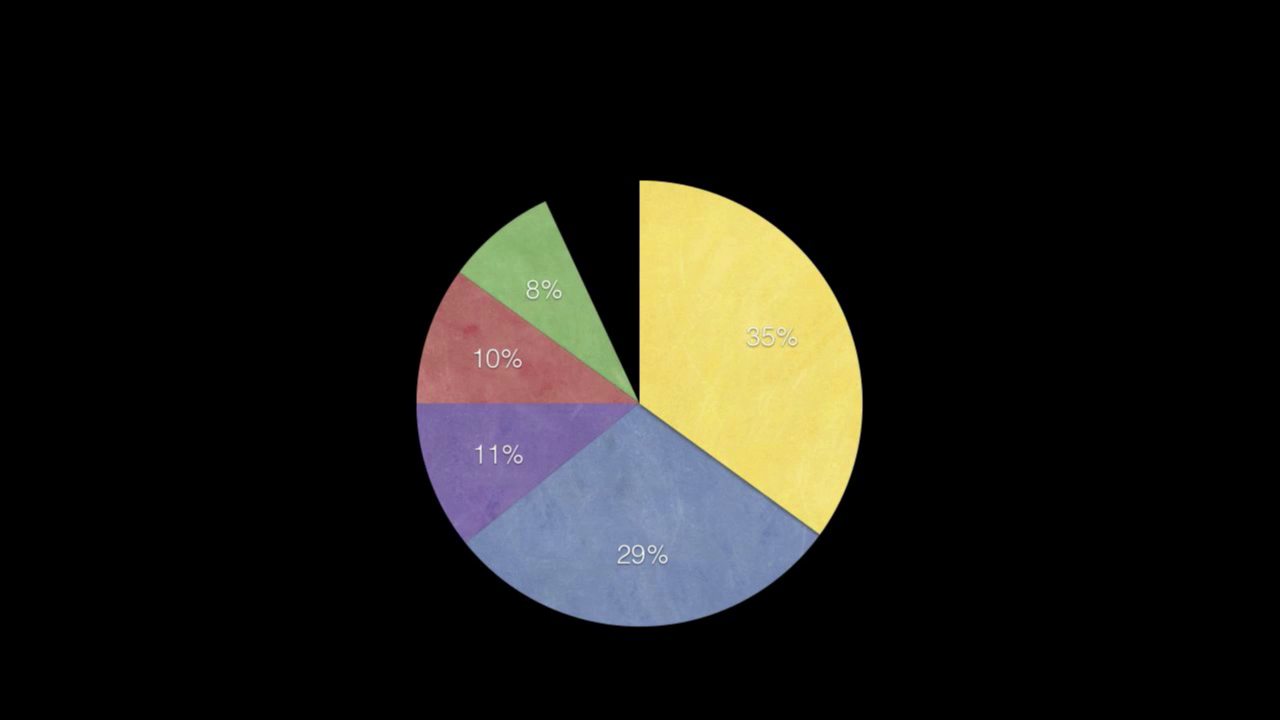
key("Escape")
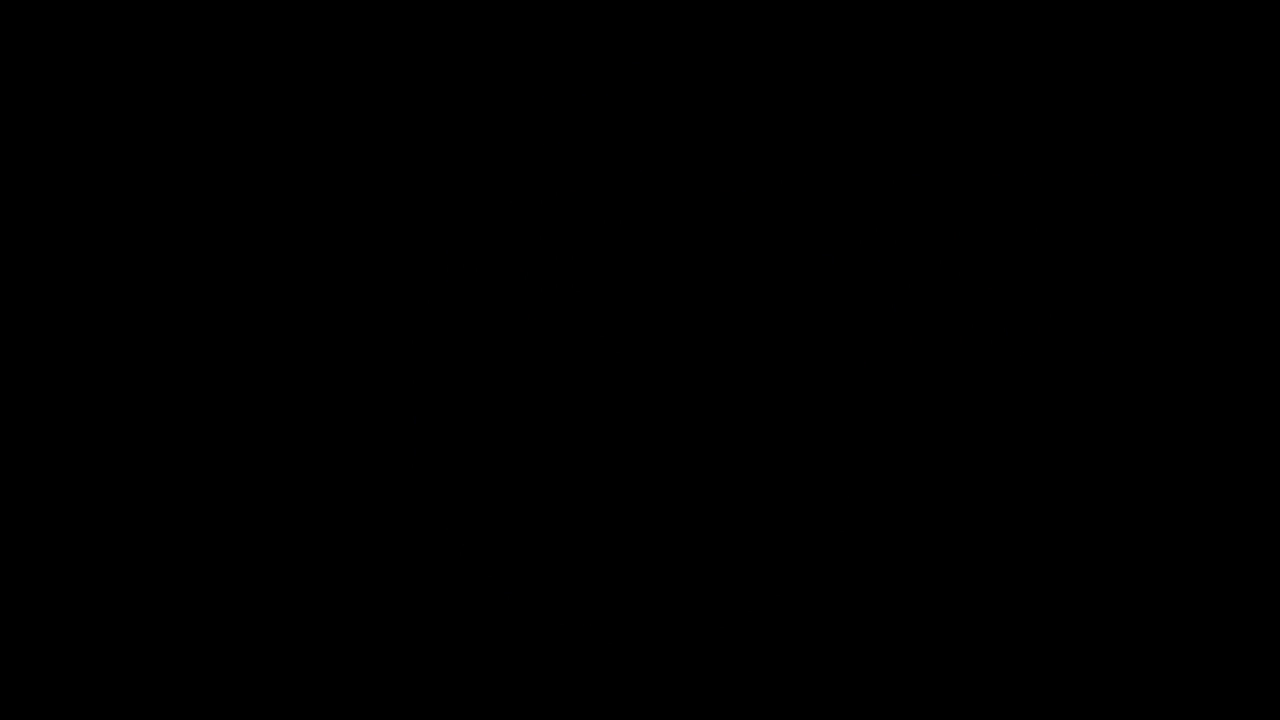
Step: Add a 1.00 s Bounce action with 3 bounces to the pie chart, then deselect it
left_click(1142, 107)
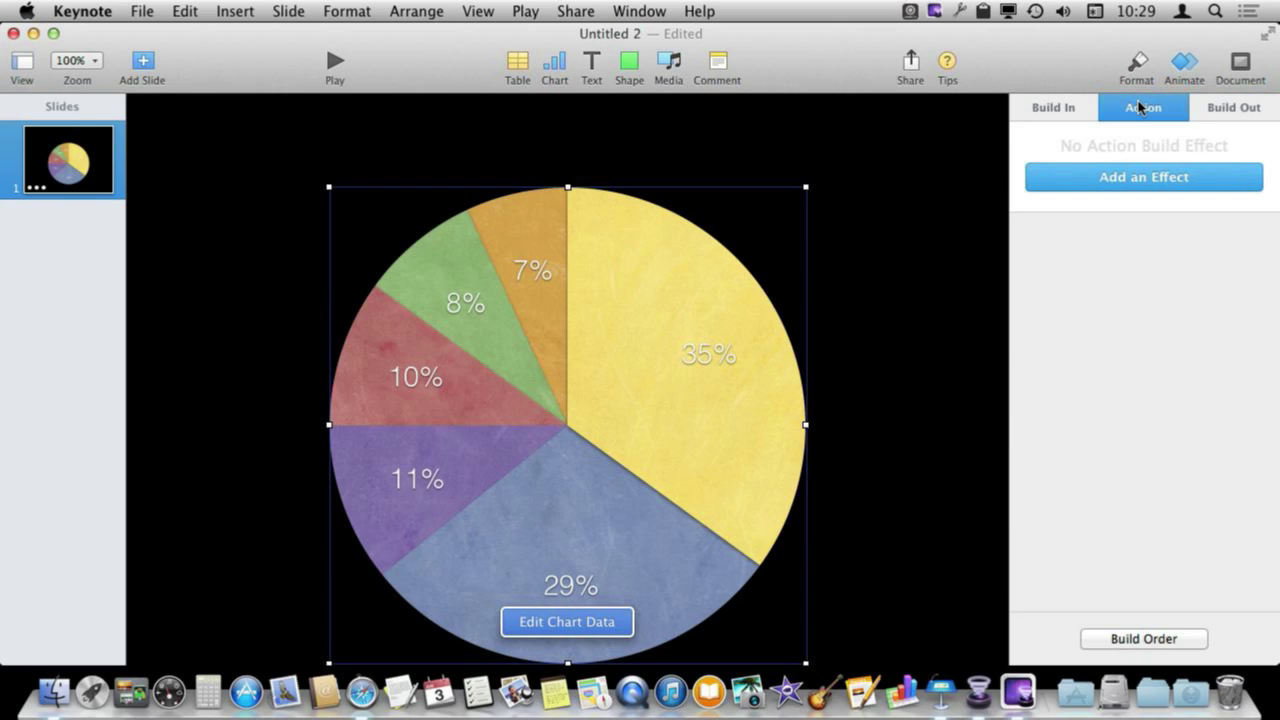
left_click(1130, 176)
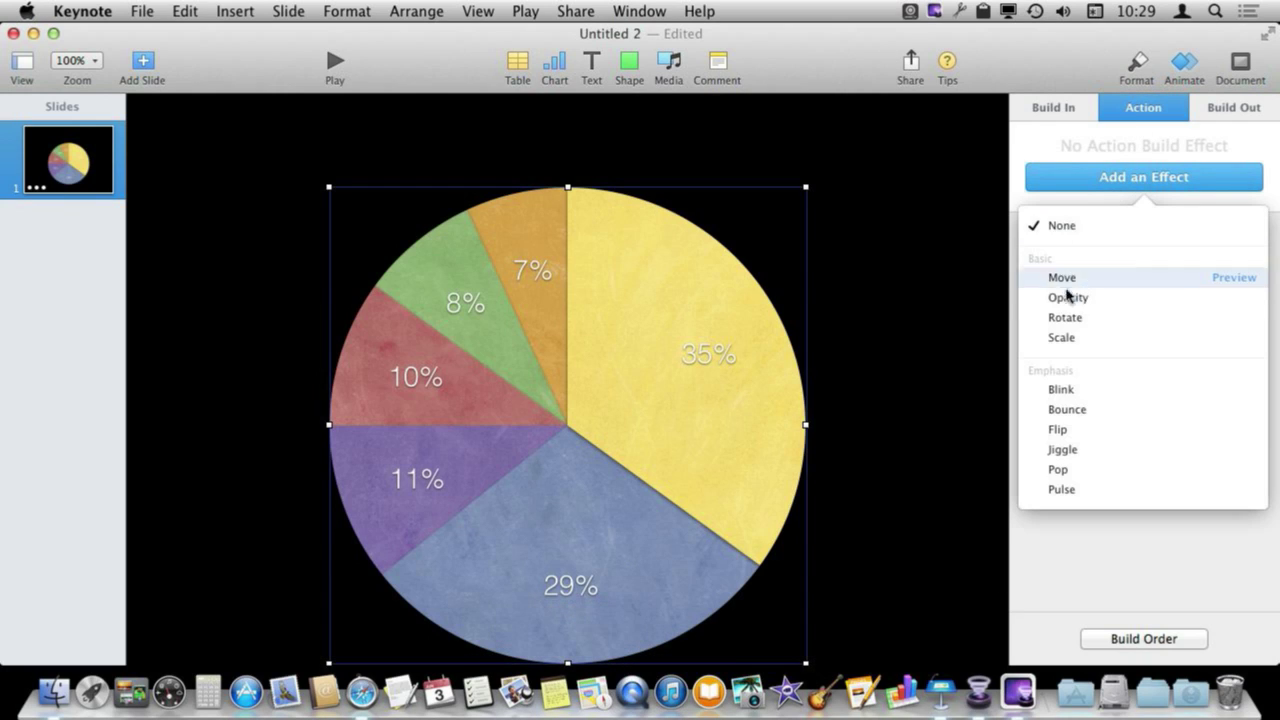
left_click(1066, 410)
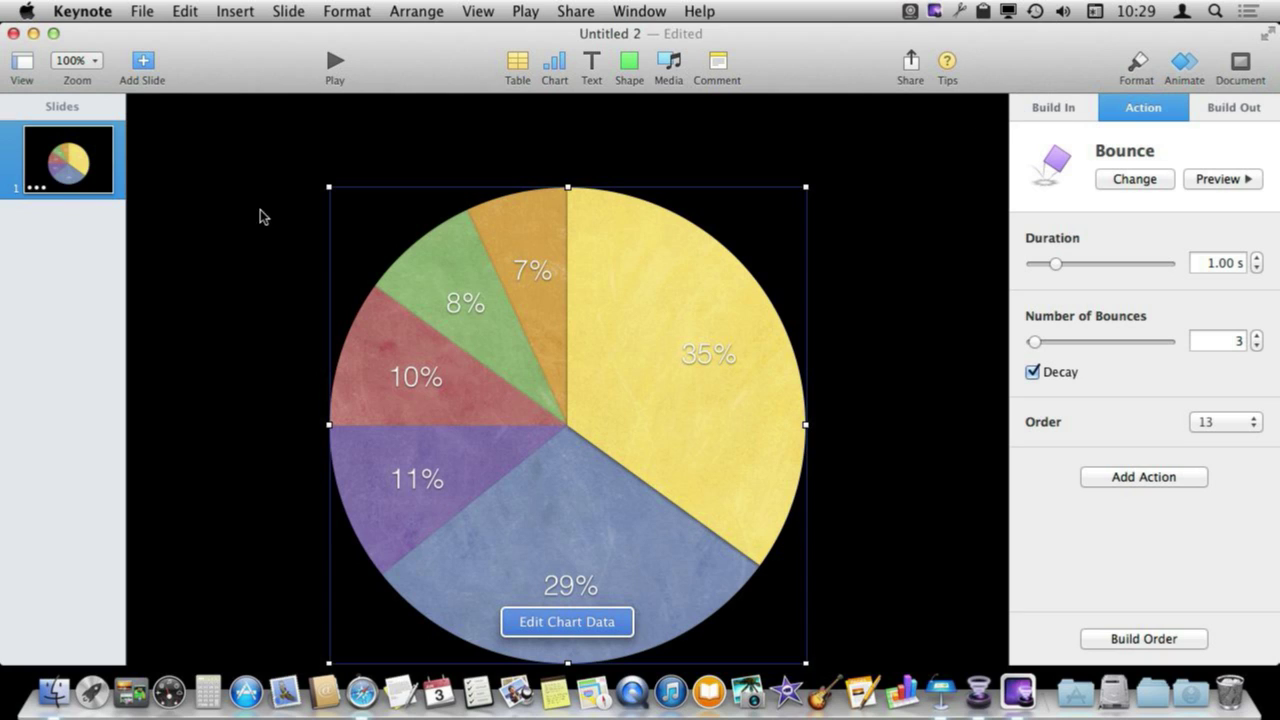
left_click(934, 180)
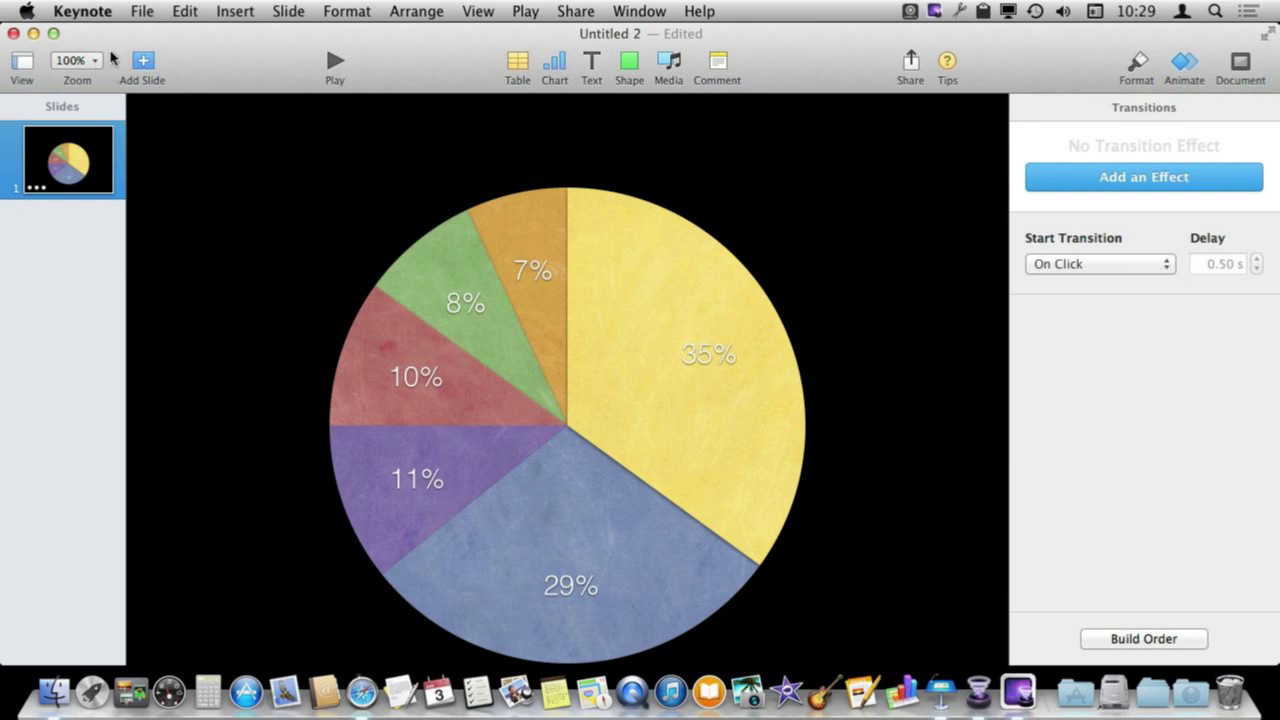
left_click(143, 11)
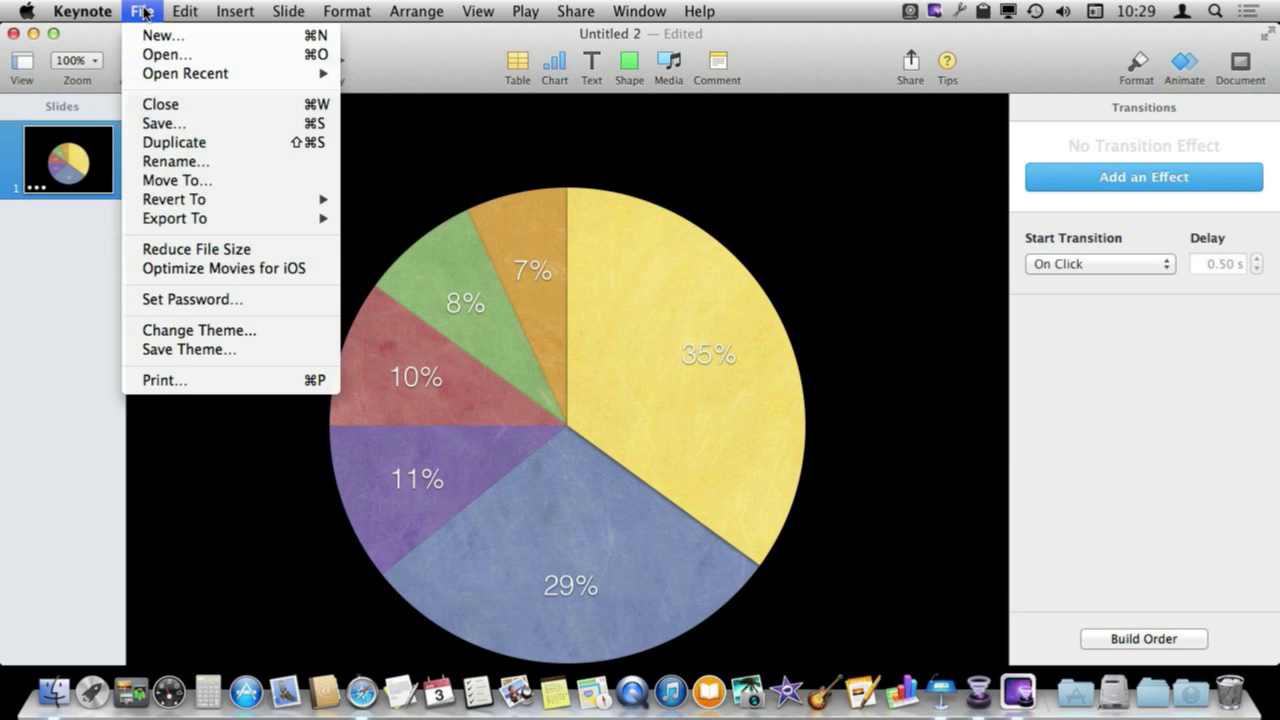
mouse_move(187, 229)
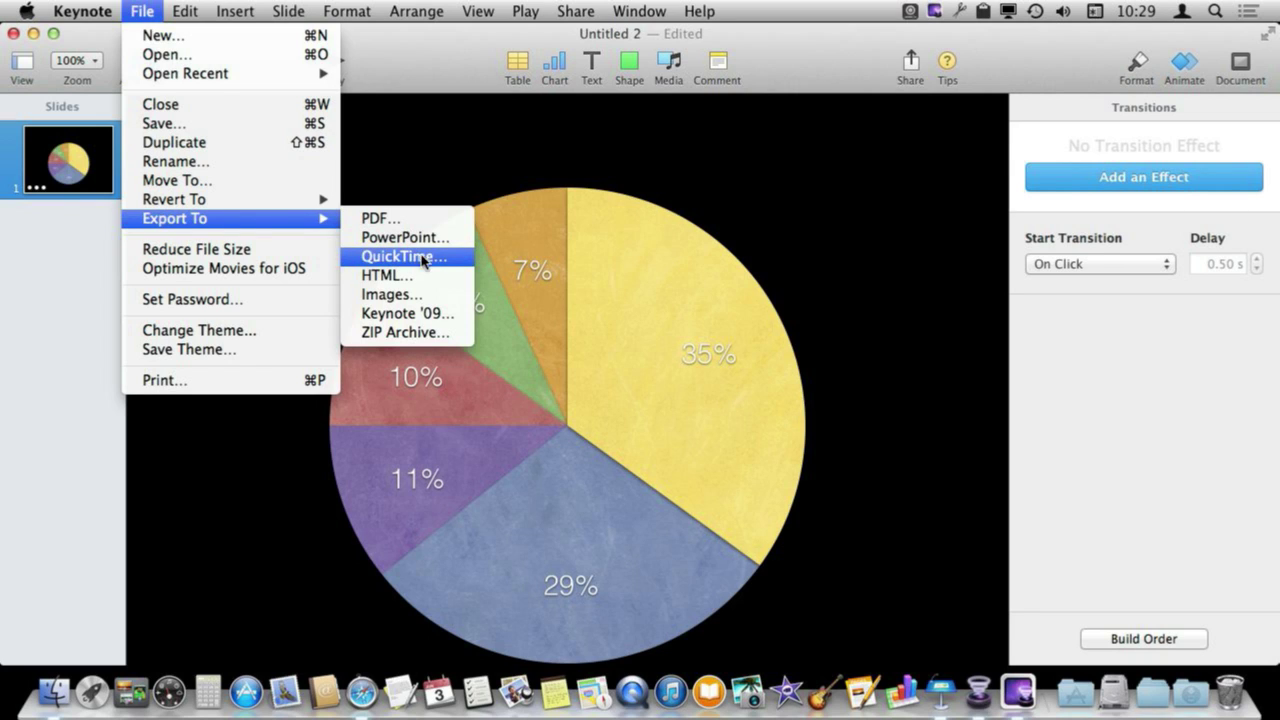
left_click(660, 280)
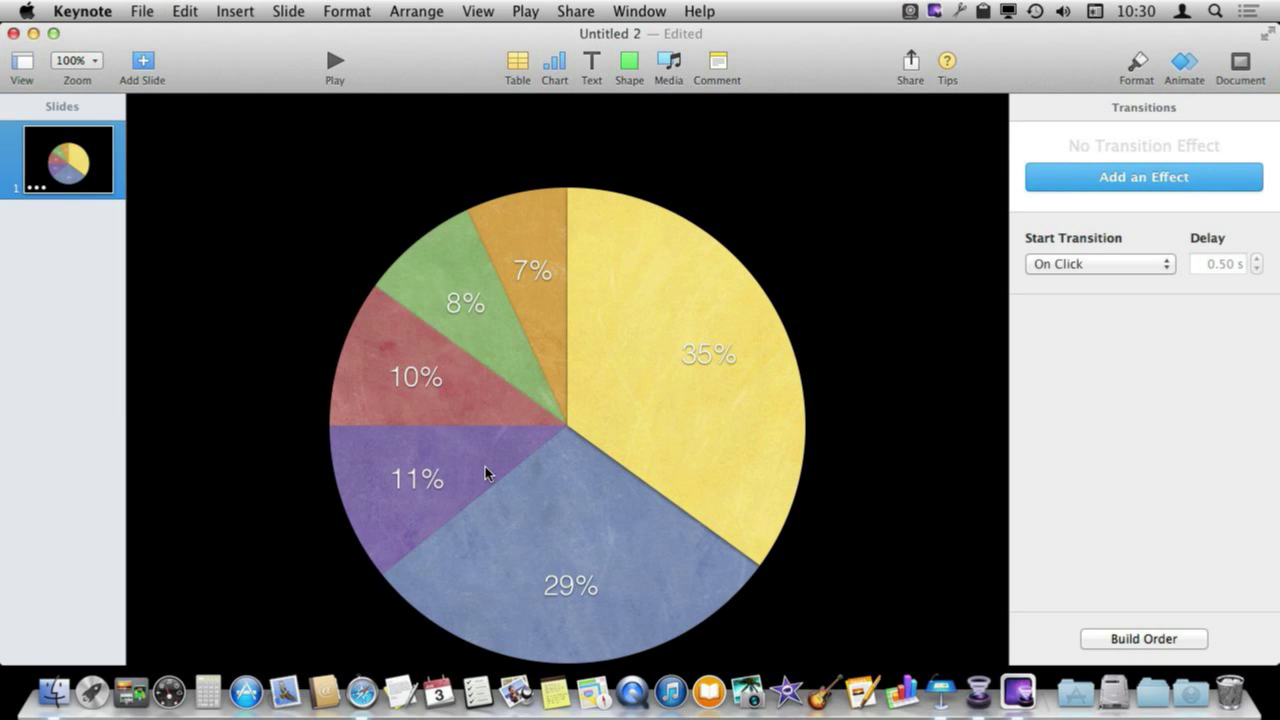